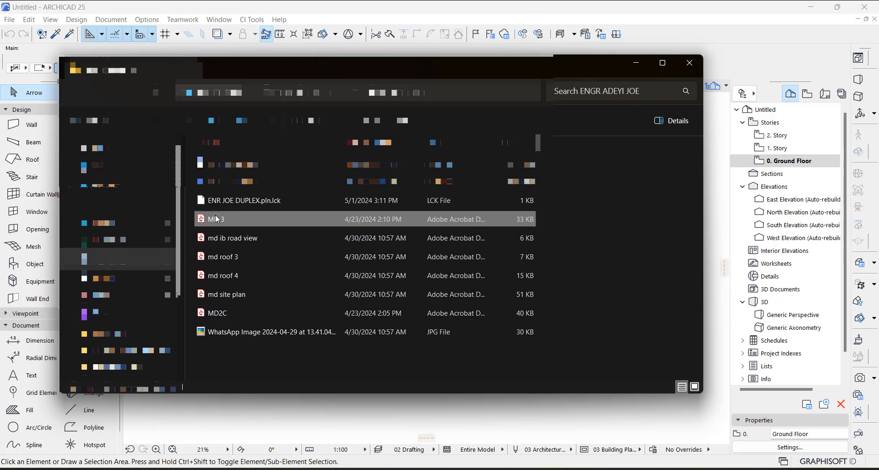
Step: Open the MD 3 PDF to examine the floor plan's layout and dimensions, and switch back to ARCHICAD
double_click(218, 221)
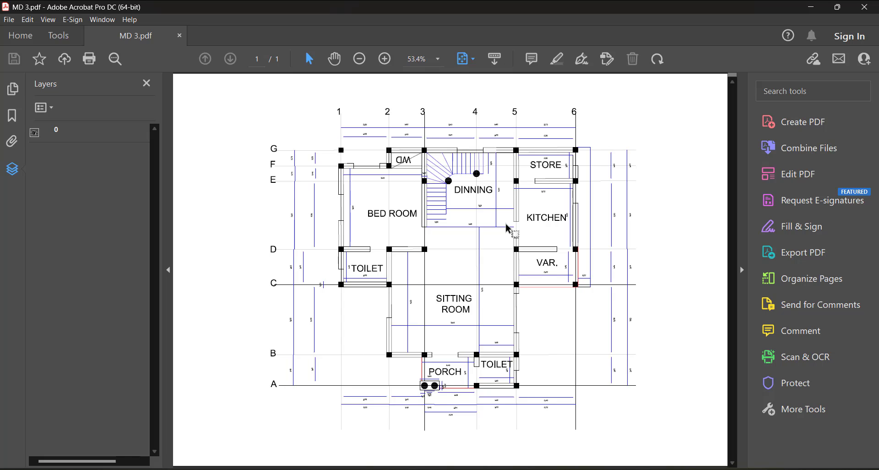
key("alt+Tab")
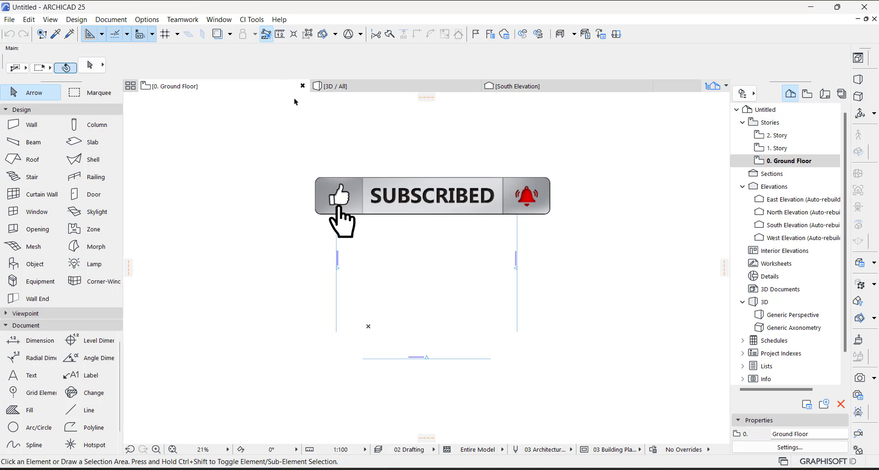
Step: Place the MD 3 PDF as an external drawing on the Ground Floor plan, beside the elevation markers
left_click(10, 21)
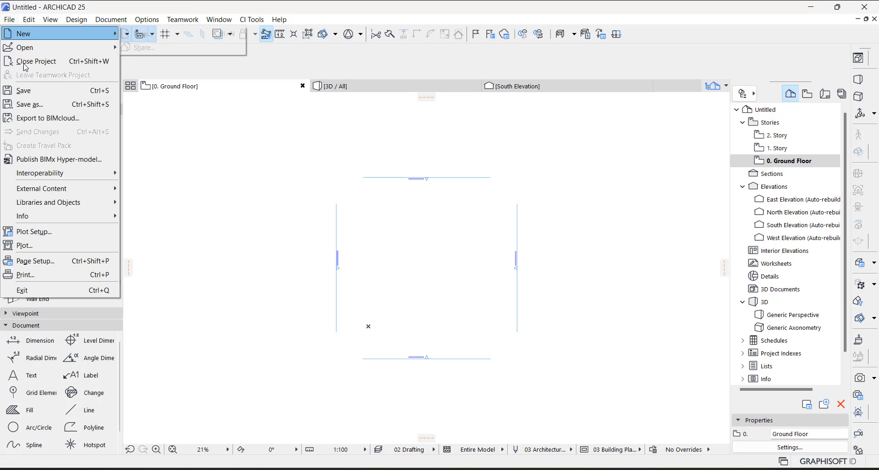
mouse_move(85, 192)
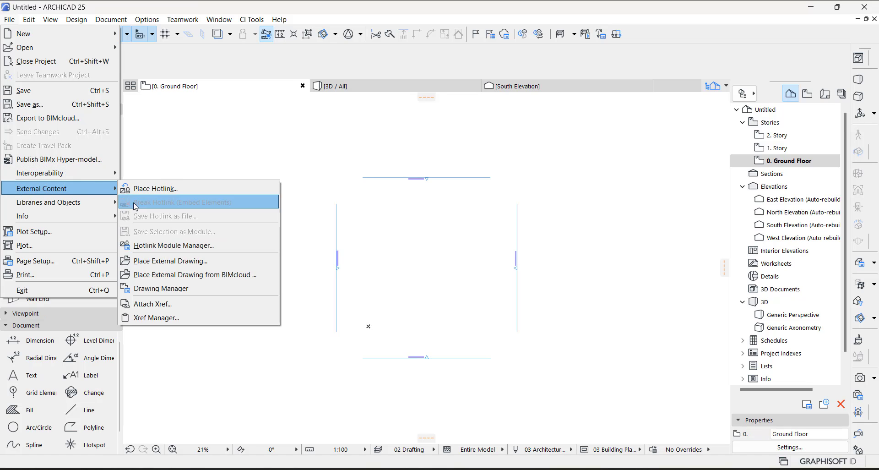
left_click(162, 261)
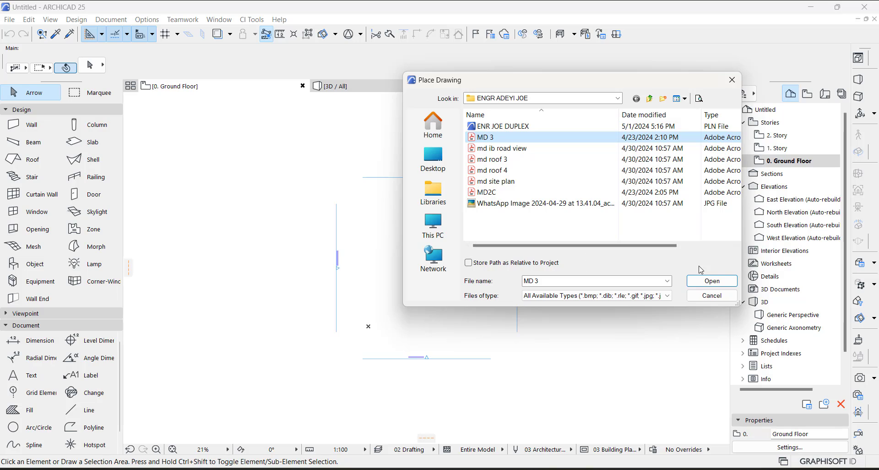
left_click(709, 281)
left_click(216, 271)
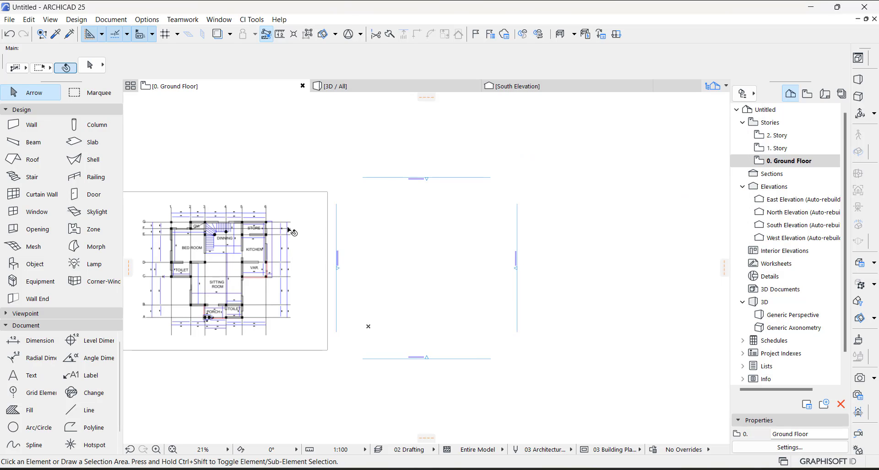
scroll(361, 161, "down", 2)
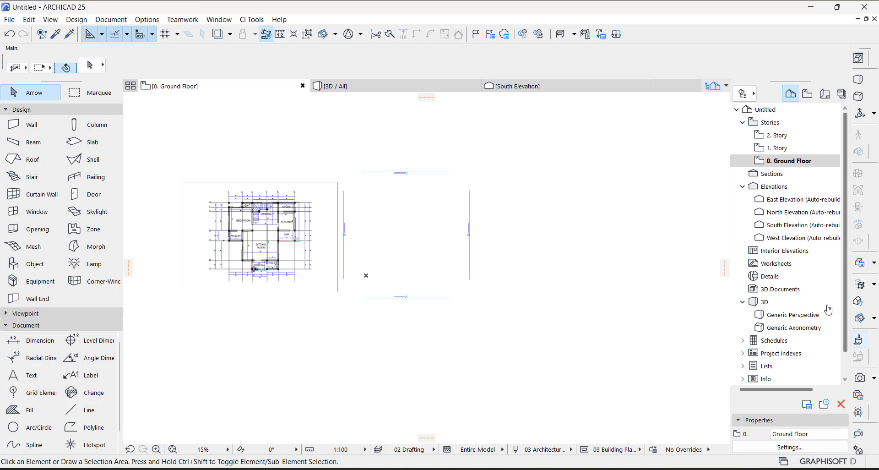
Step: Create a new independent worksheet with reference ID 01 and the name REF 1
right_click(775, 268)
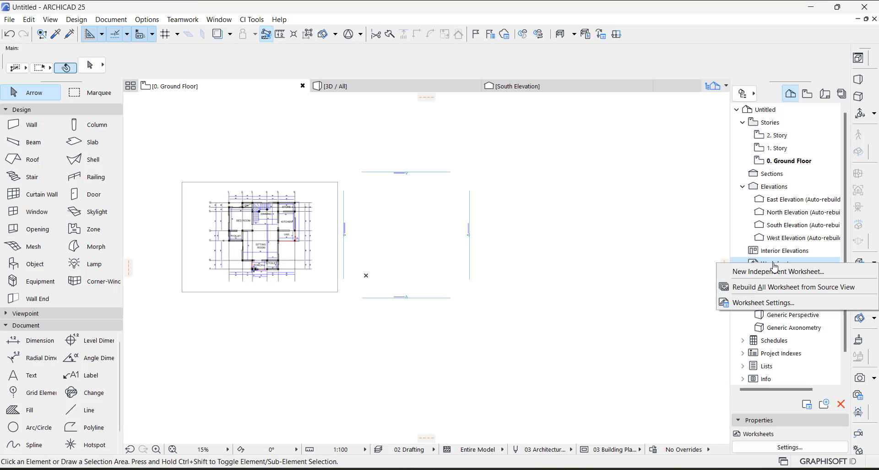
left_click(761, 271)
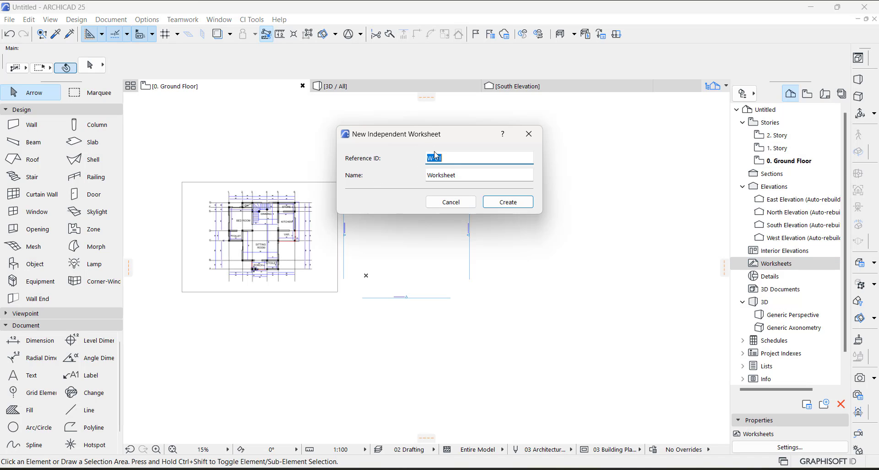
key("Tab")
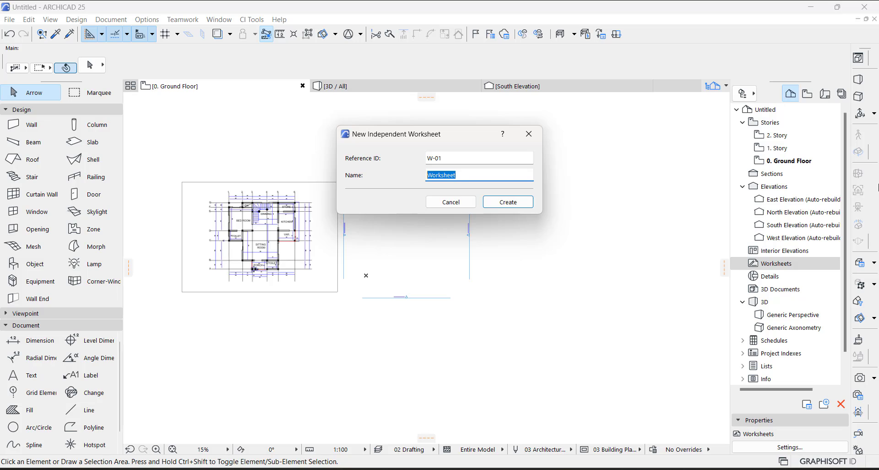
type("re")
left_click_drag(450, 161, 423, 160)
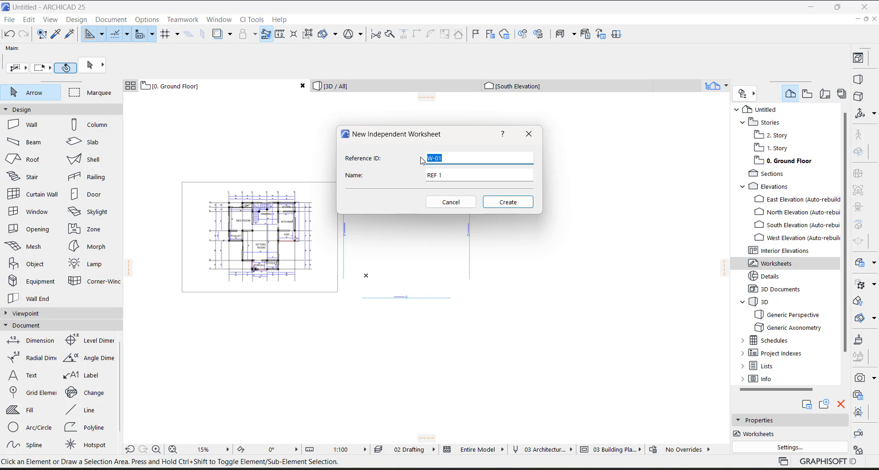
type("01")
left_click(507, 202)
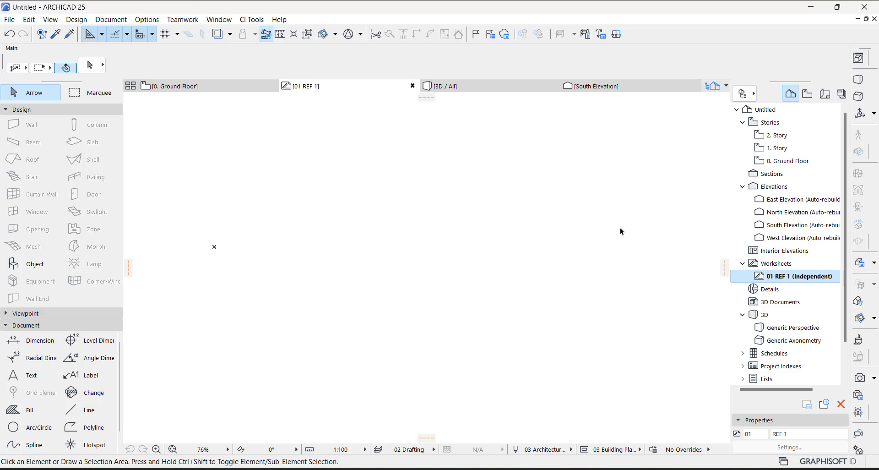
Step: Place the MD 3 PDF as an external drawing in the REF 1 worksheet
left_click(200, 87)
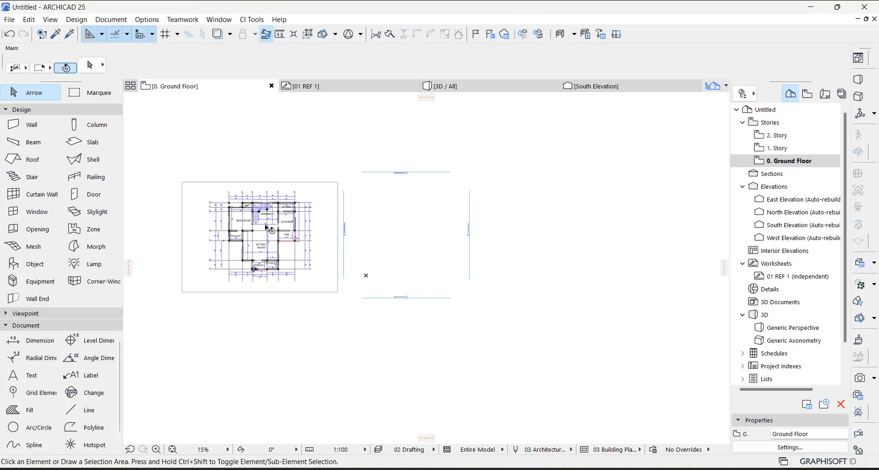
left_click(267, 227)
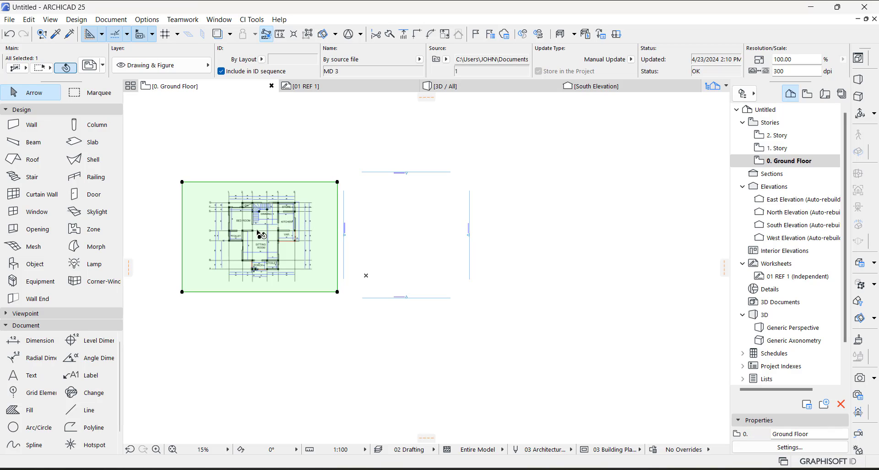
double_click(796, 275)
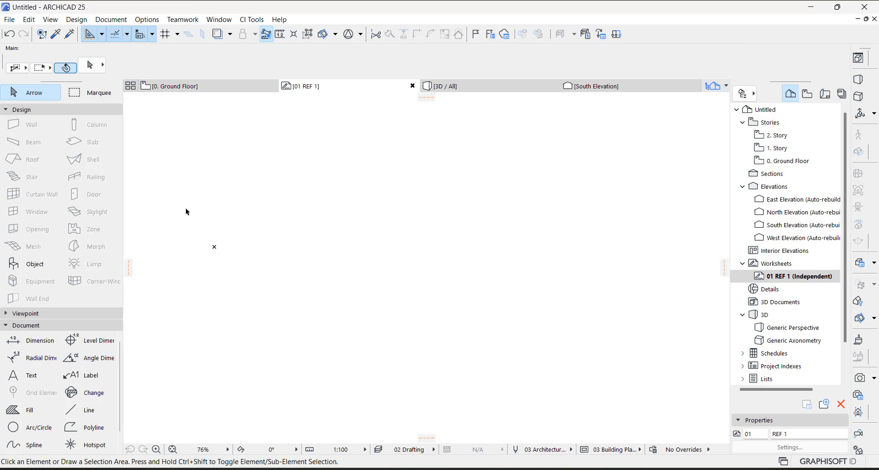
left_click(13, 22)
mouse_move(90, 192)
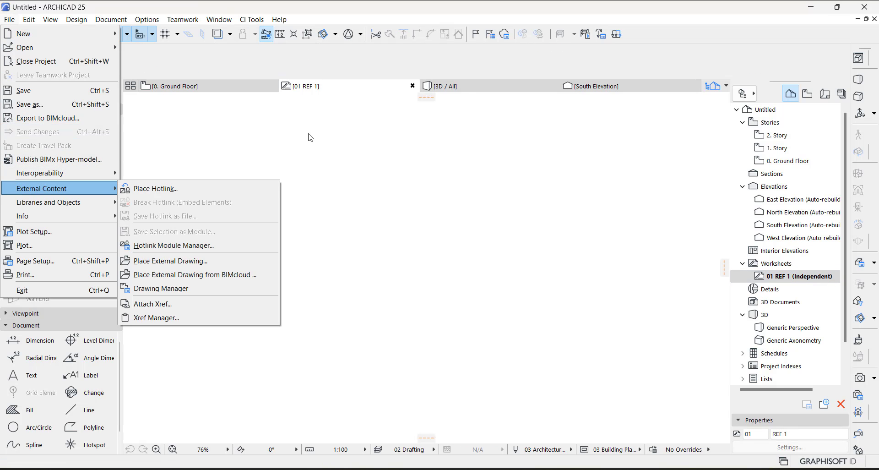
left_click(160, 261)
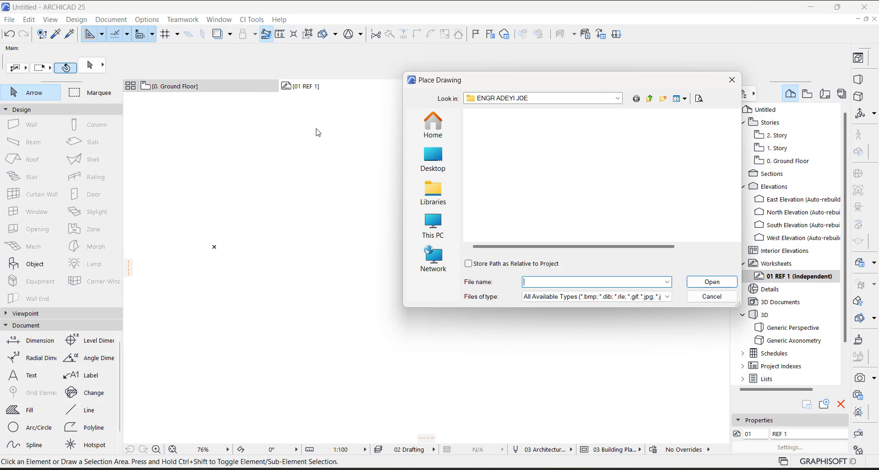
left_click(712, 282)
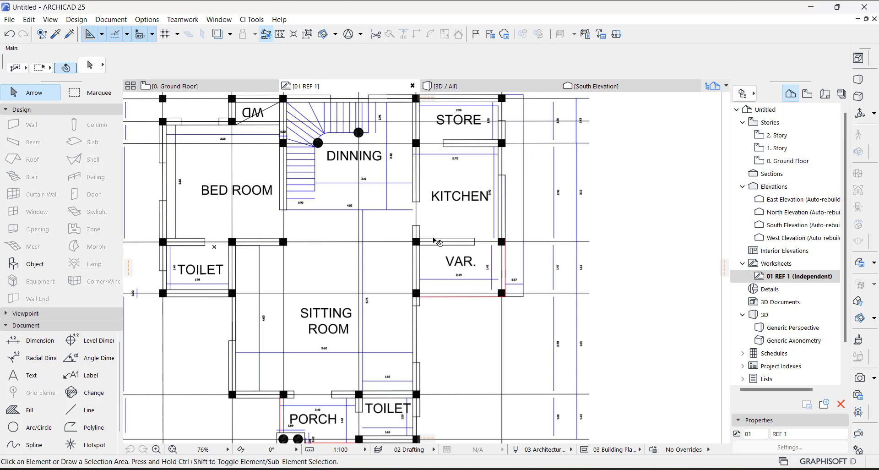
scroll(397, 245, "down", 3)
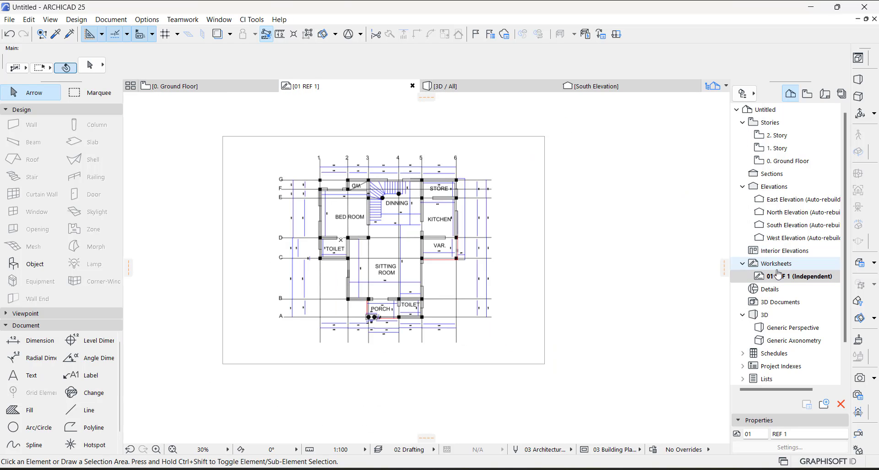
Step: Cut the MD 3 drawing from the Ground Floor plan
key("F2")
left_click(249, 238)
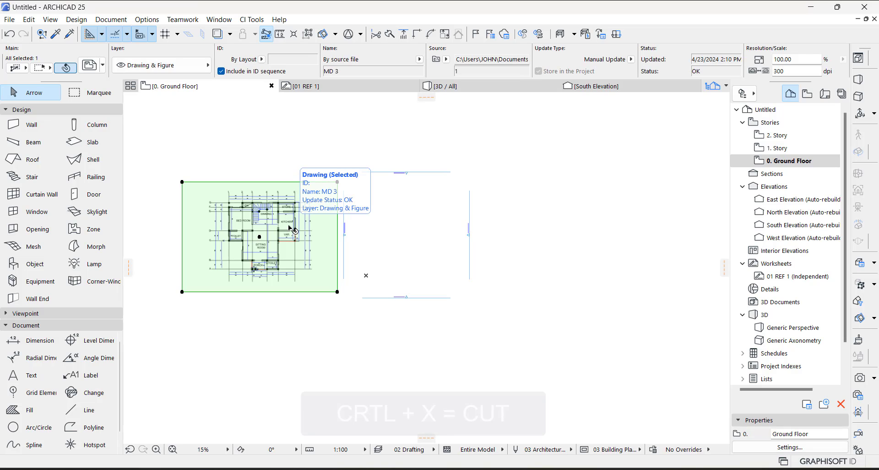
key("ctrl+x")
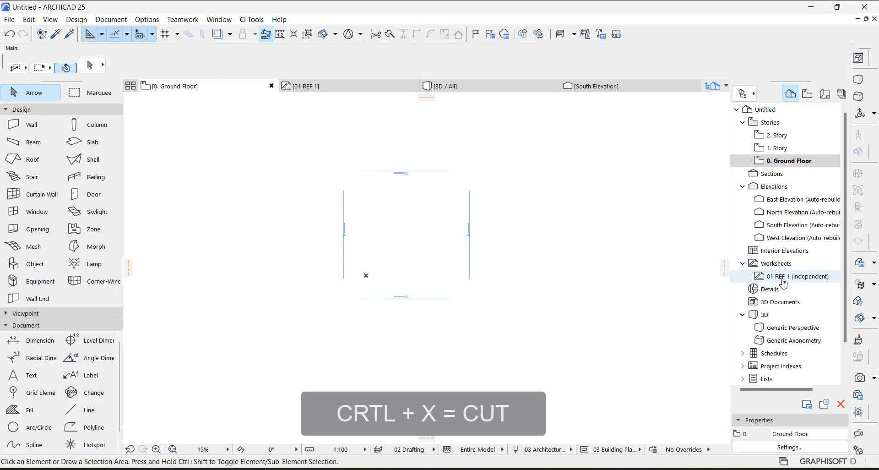
Step: Paste the cut MD 3 drawing into the REF 1 worksheet and delete that pasted copy
double_click(784, 276)
scroll(272, 179, "down", 3)
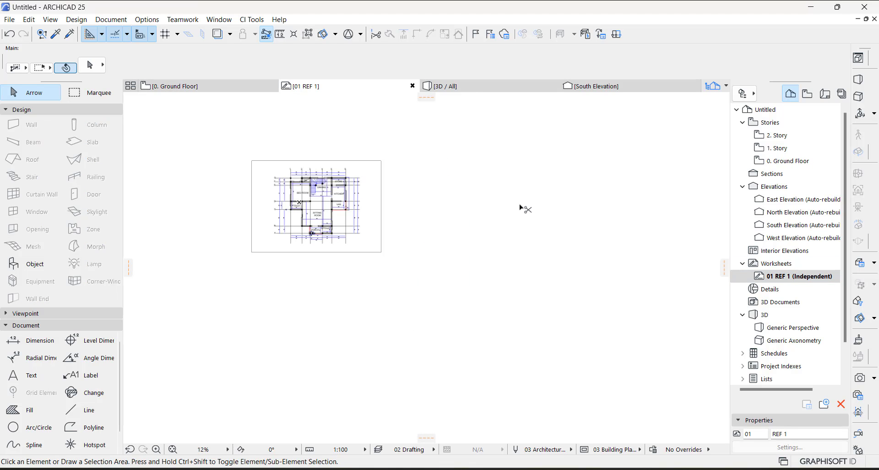
key("ctrl+v")
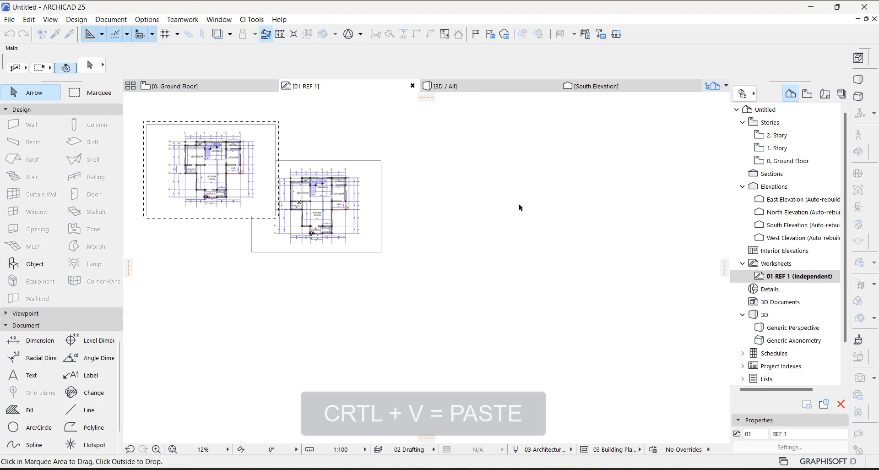
left_click(319, 144)
left_click(182, 165)
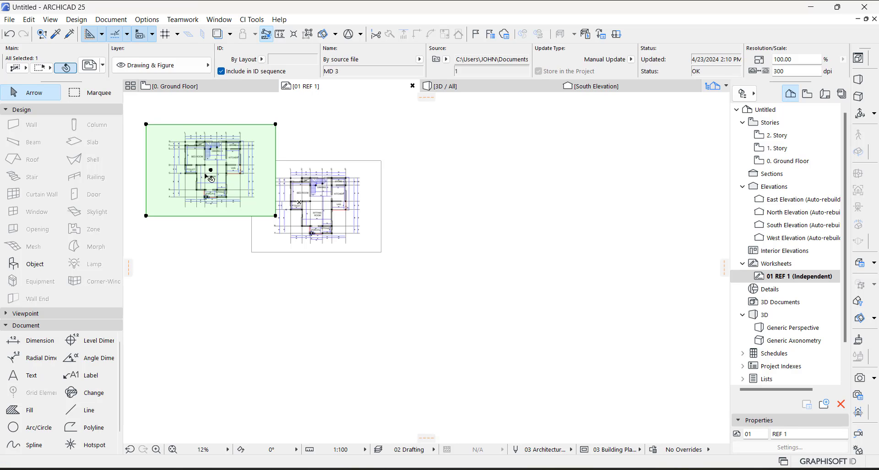
key("Delete")
Step: Examine the walls and dimension labels of the MD 3 drawing, especially around the VAR. room
scroll(302, 189, "up", 5)
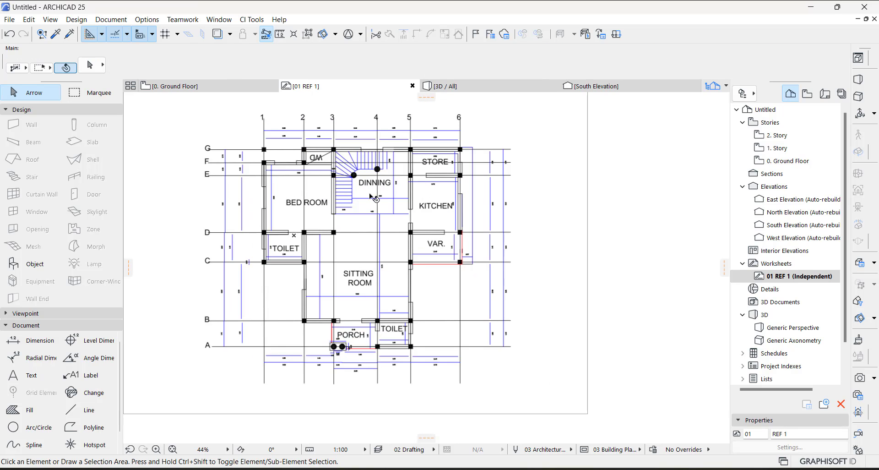
scroll(411, 249, "up", 5)
scroll(413, 247, "down", 3)
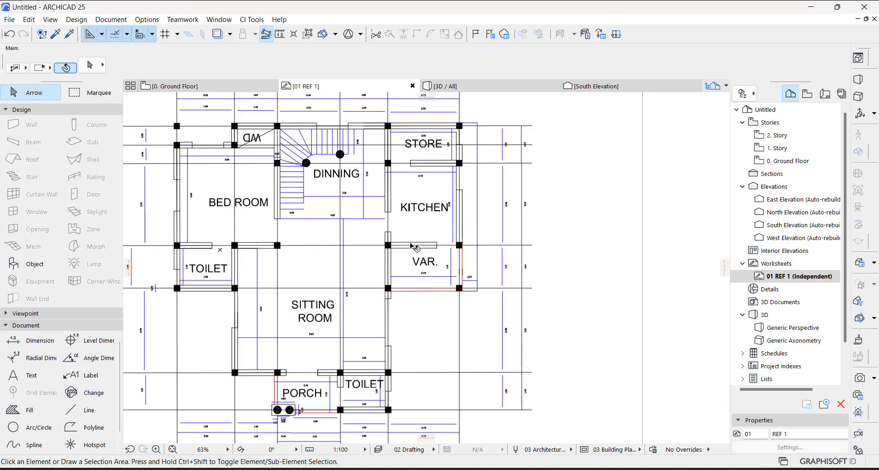
scroll(411, 247, "up", 5)
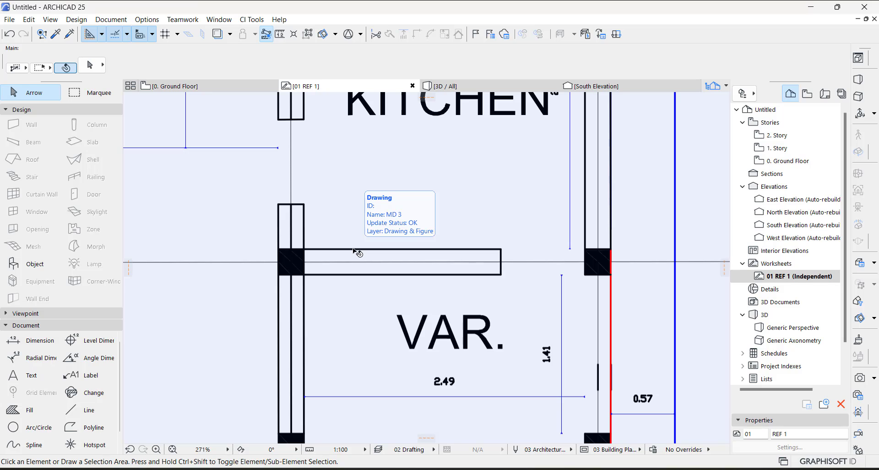
scroll(403, 367, "down", 3)
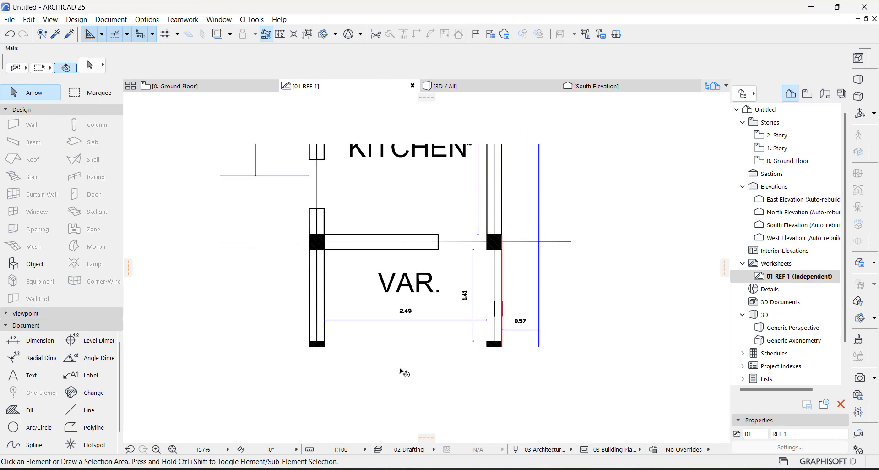
scroll(412, 275, "up", 4)
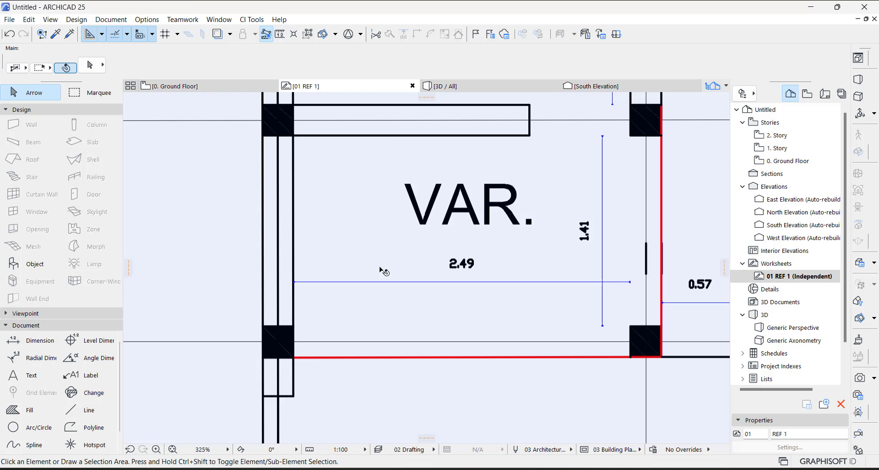
scroll(379, 236, "down", 3)
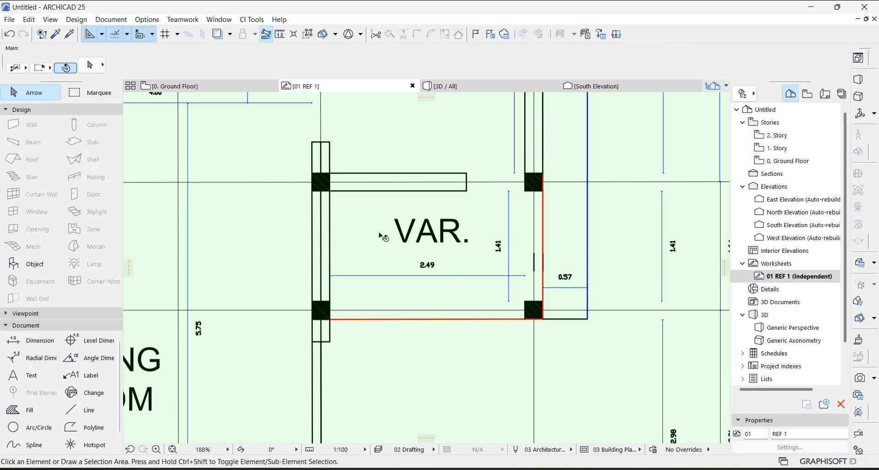
Step: Resize the MD 3 drawing graphically so the horizontal wall above the VAR. room becomes 225 thick
left_click(379, 235)
scroll(380, 235, "down", 5)
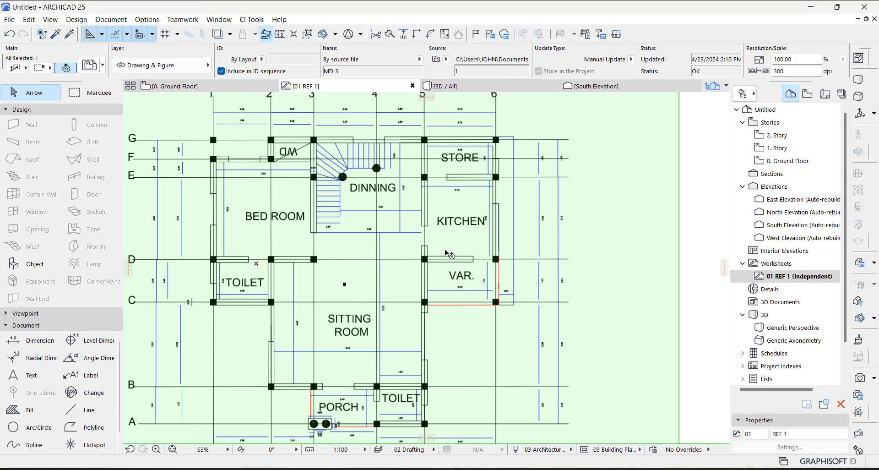
scroll(447, 252, "up", 5)
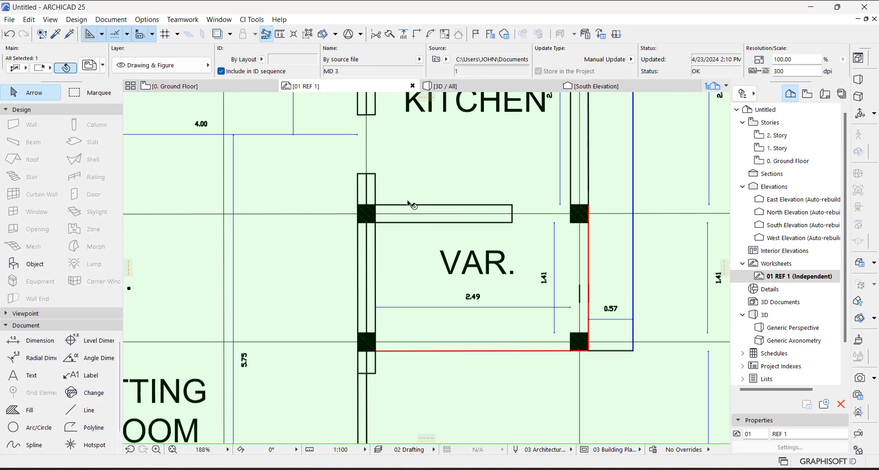
scroll(410, 209, "up", 2)
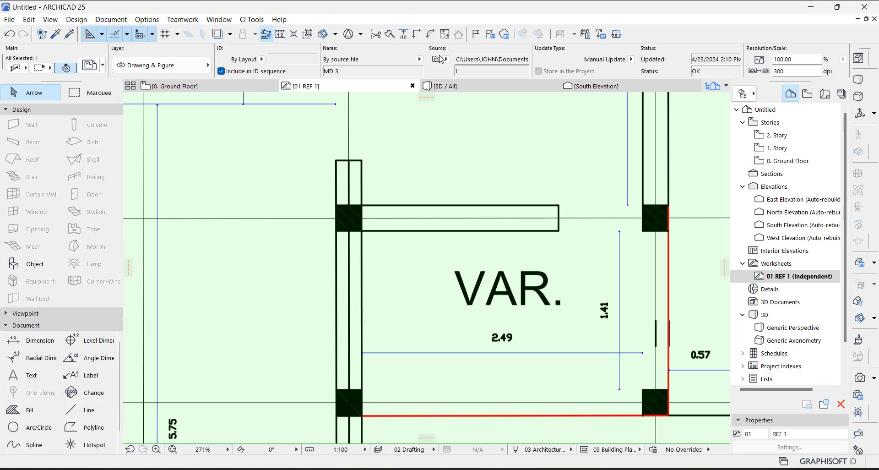
left_click(445, 33)
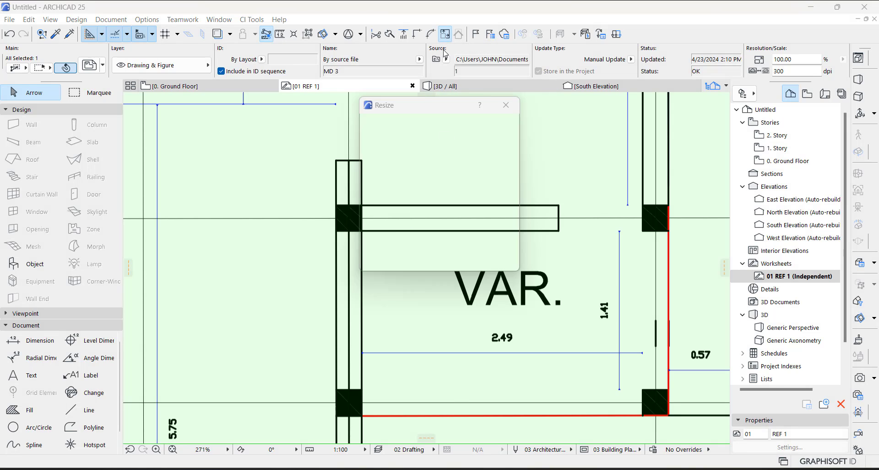
left_click(485, 260)
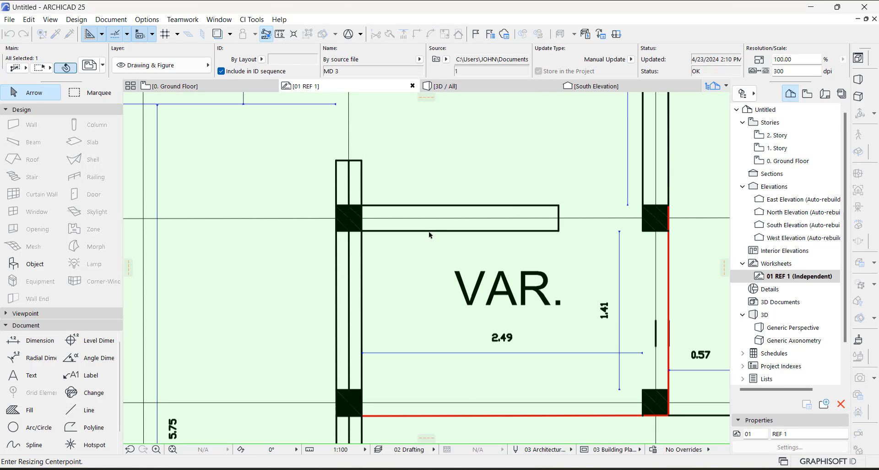
left_click(427, 230)
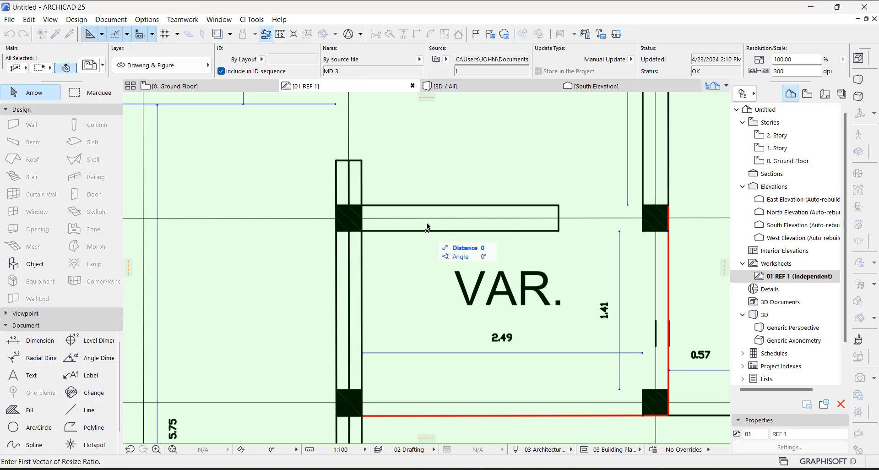
scroll(427, 204, "up", 3)
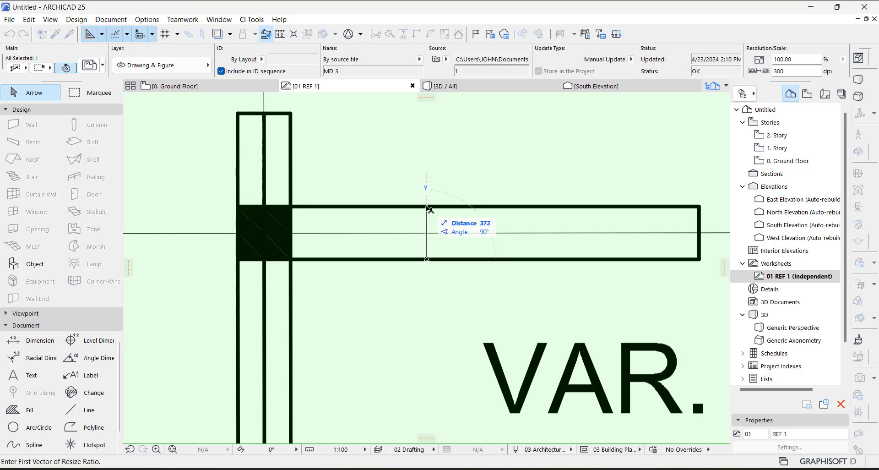
left_click(427, 207)
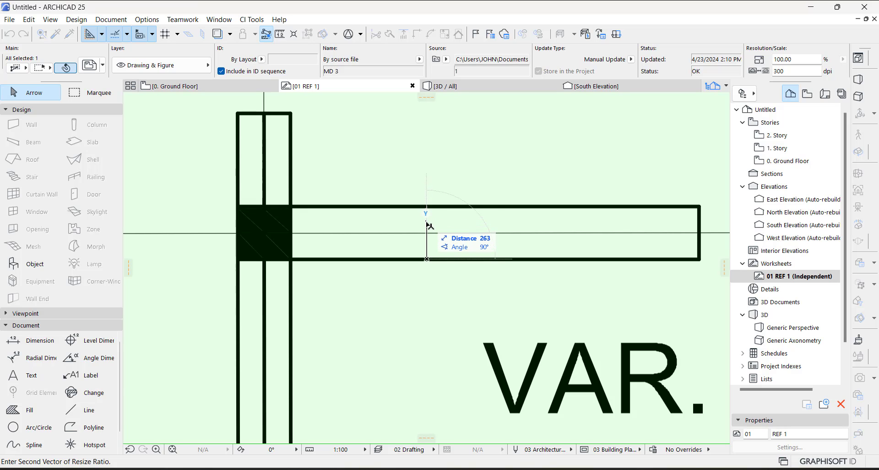
type("225")
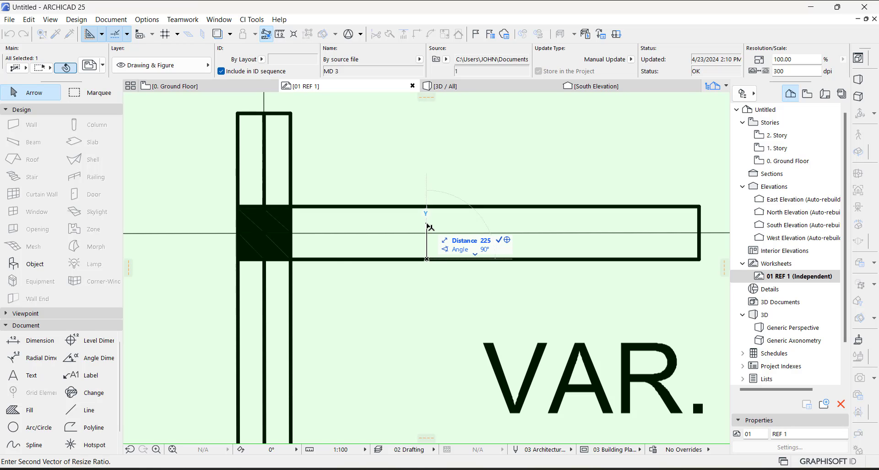
key("Return")
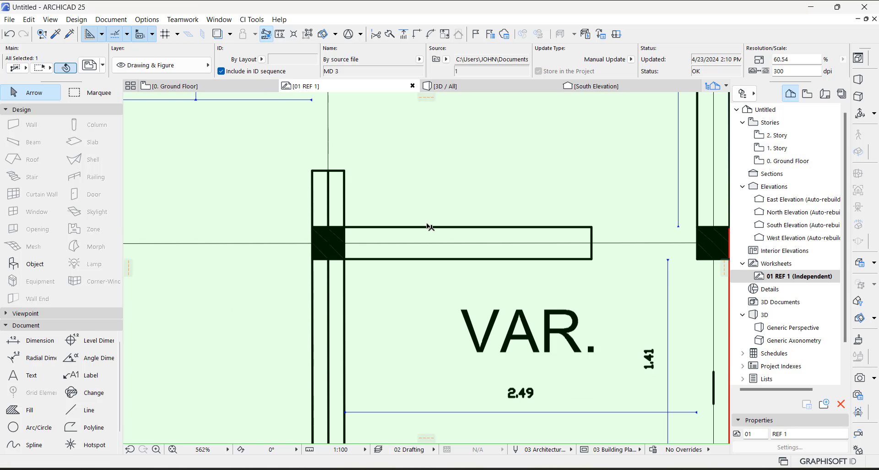
Step: Measure the thickness of the horizontal wall above the VAR. room in the resized drawing
scroll(429, 226, "down", 3)
scroll(453, 274, "up", 4)
scroll(454, 274, "down", 2)
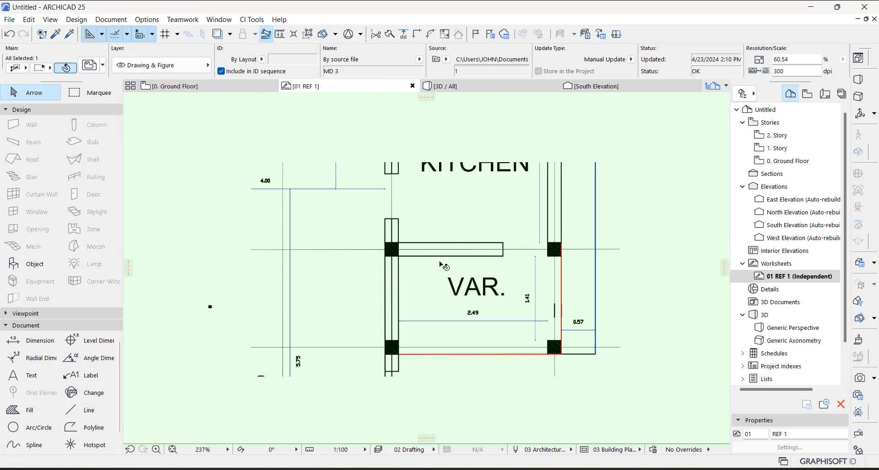
scroll(476, 237, "up", 3)
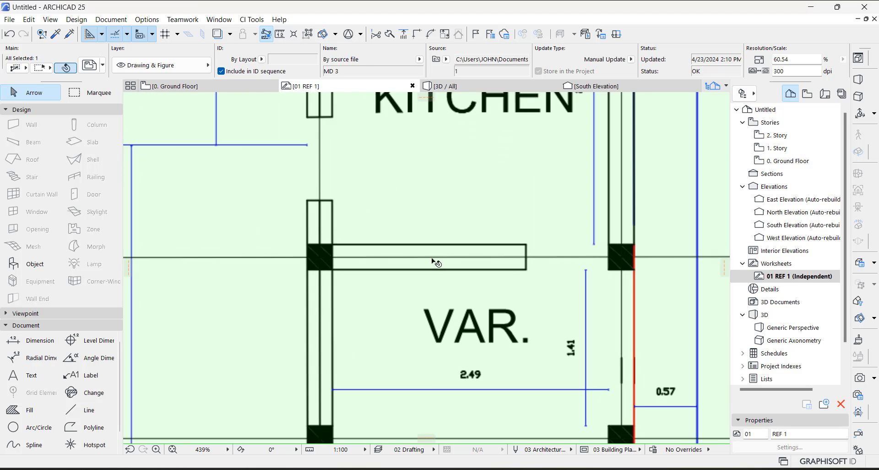
left_click(280, 34)
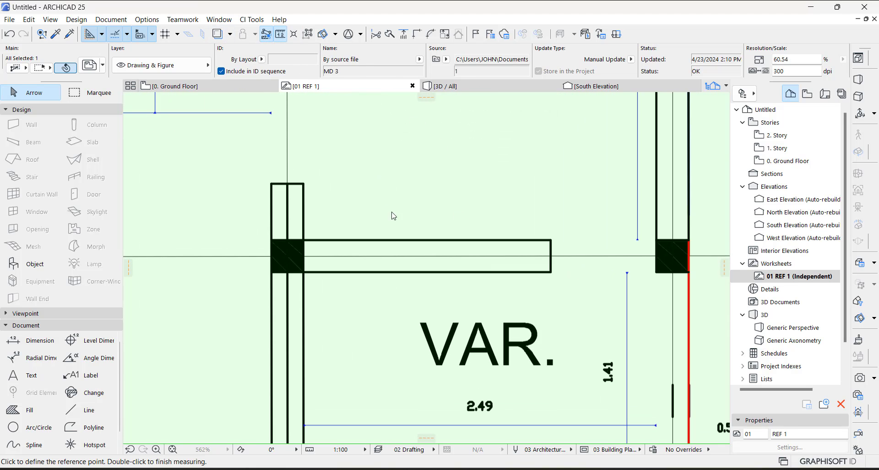
scroll(392, 215, "up", 2)
left_click(375, 280)
scroll(380, 283, "up", 2)
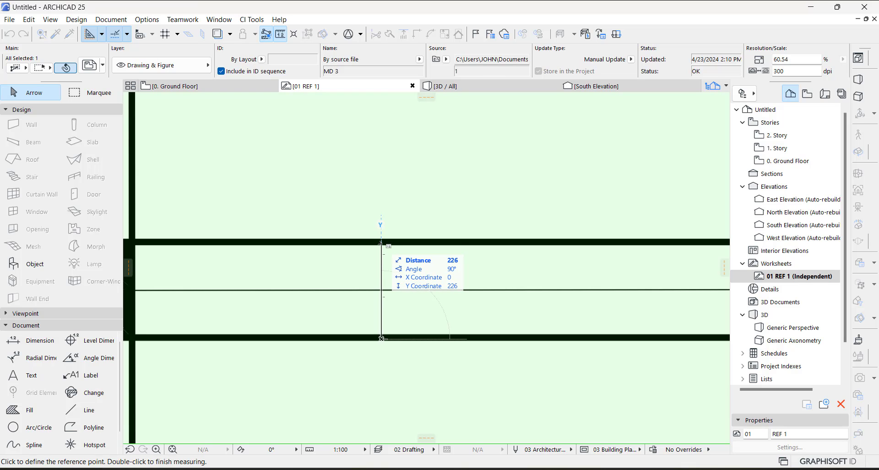
double_click(381, 250)
scroll(380, 252, "down", 3)
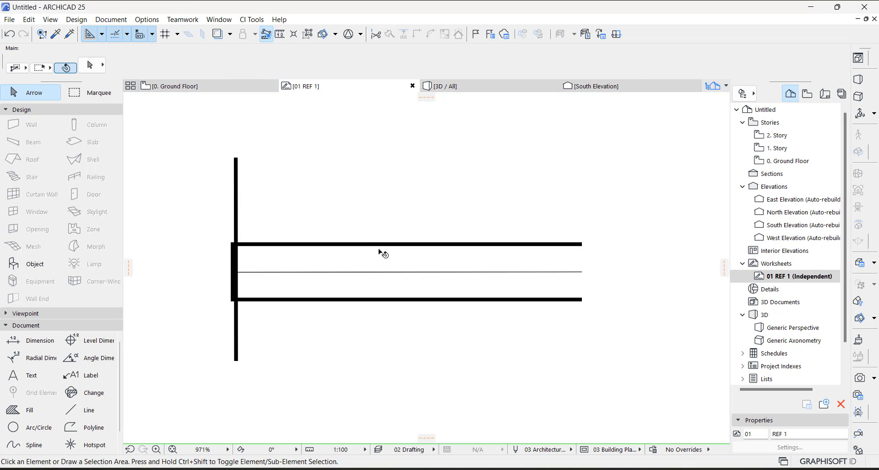
Step: Measure the VAR. room's inner width along its 2.49 dimension line to check the drawing's scale
scroll(381, 252, "down", 5)
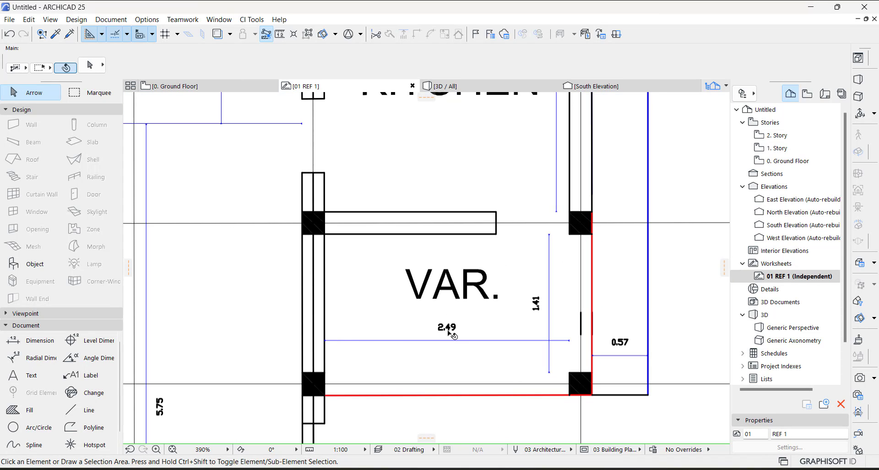
left_click(281, 36)
scroll(324, 342, "up", 1)
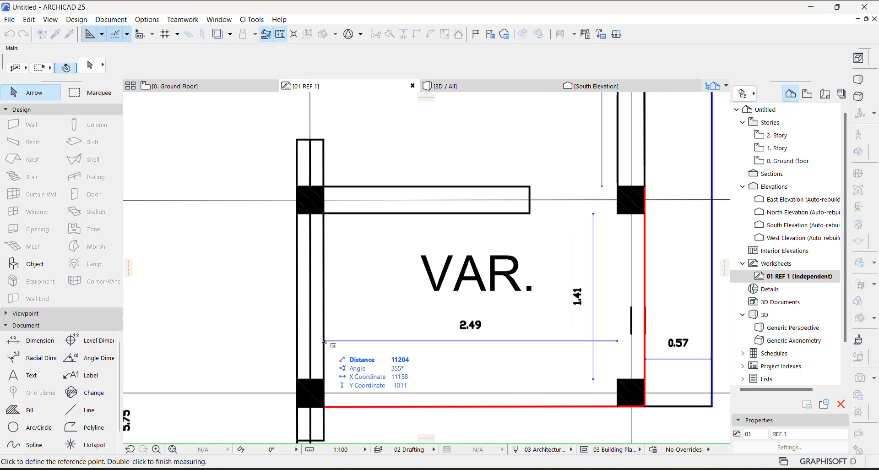
left_click(324, 342)
scroll(607, 334, "up", 2)
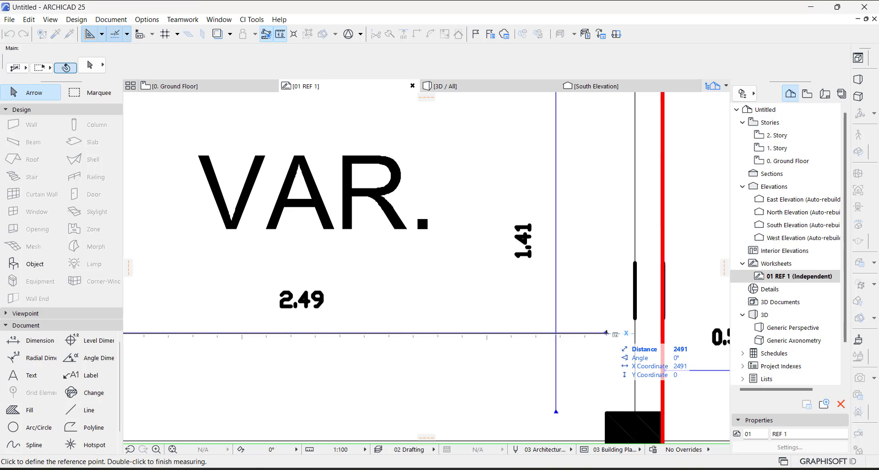
scroll(605, 332, "down", 2)
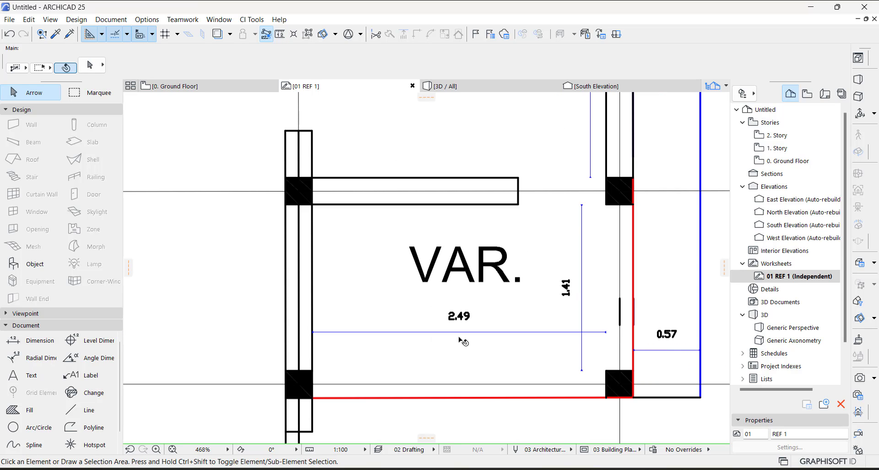
key("Escape")
scroll(548, 314, "down", 1)
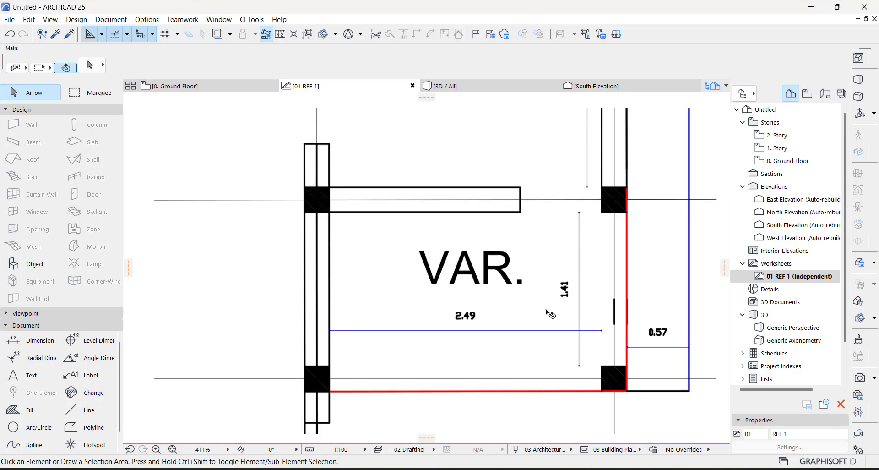
Step: Open the Ground Floor plan and activate the Wall tool
scroll(549, 314, "down", 10)
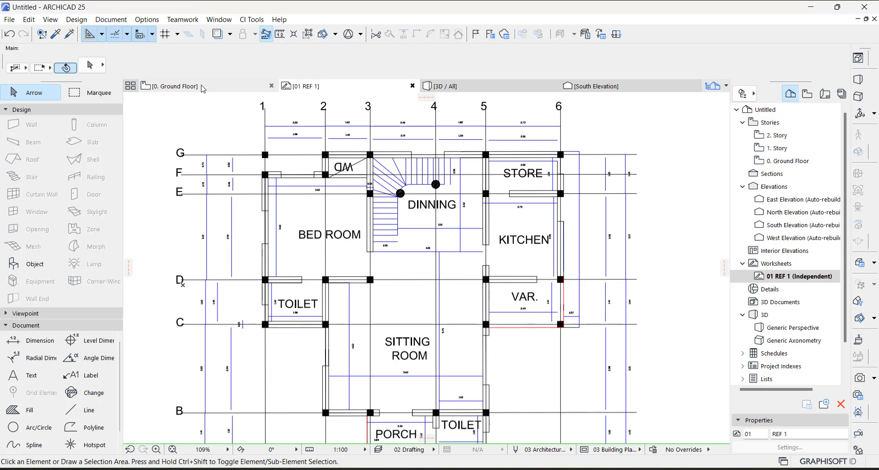
left_click(168, 87)
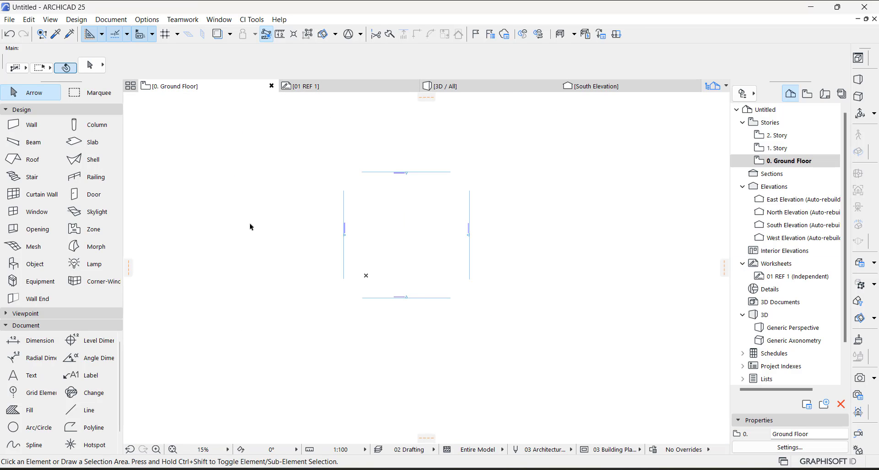
left_click(19, 125)
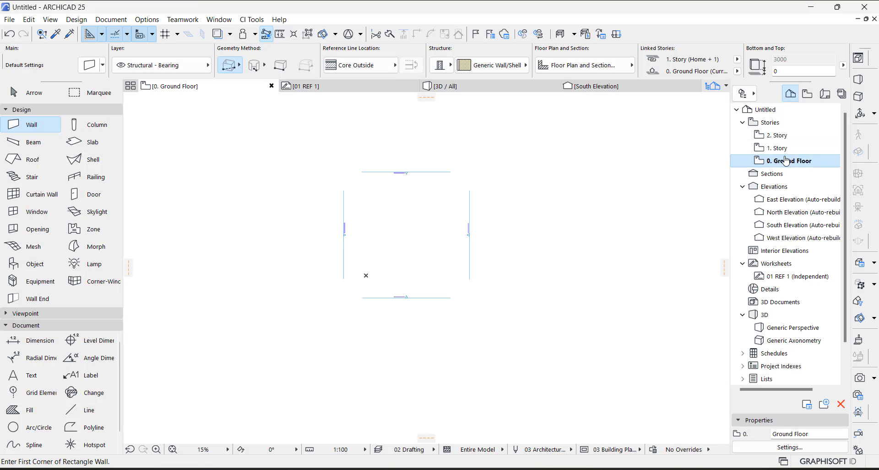
scroll(364, 255, "up", 2)
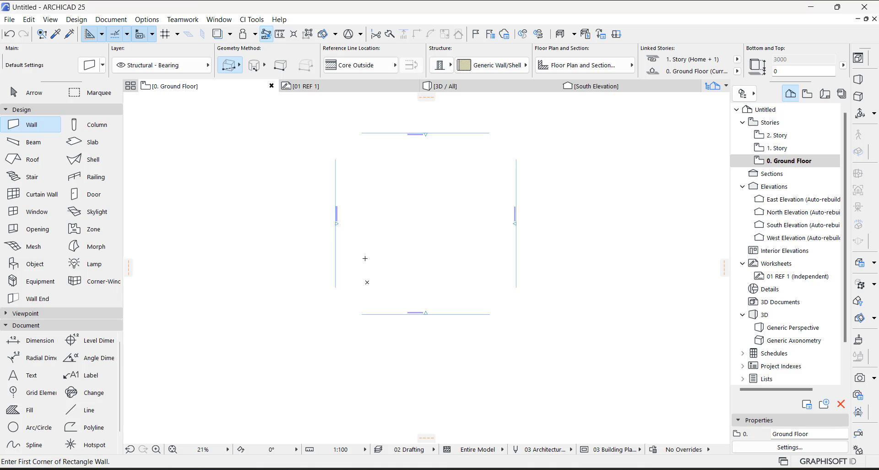
scroll(399, 247, "down", 6)
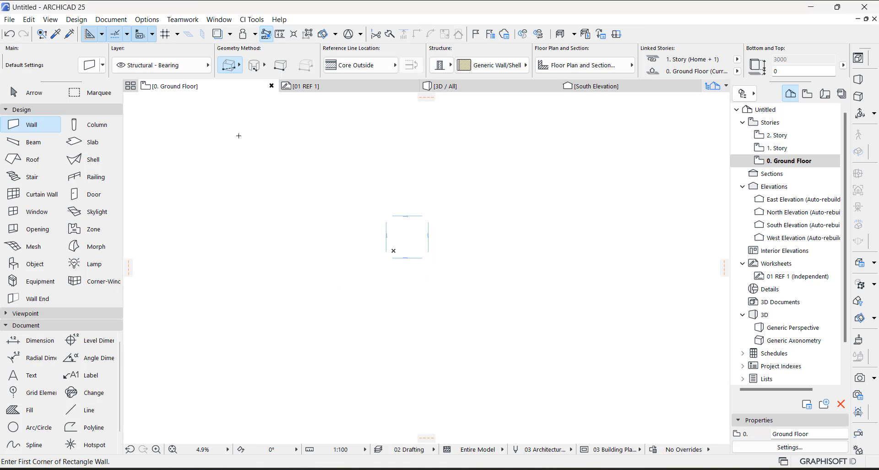
Step: Set the 01 REF 1 (Independent) worksheet as the trace reference of the Ground Floor plan
left_click(231, 35)
mouse_move(315, 57)
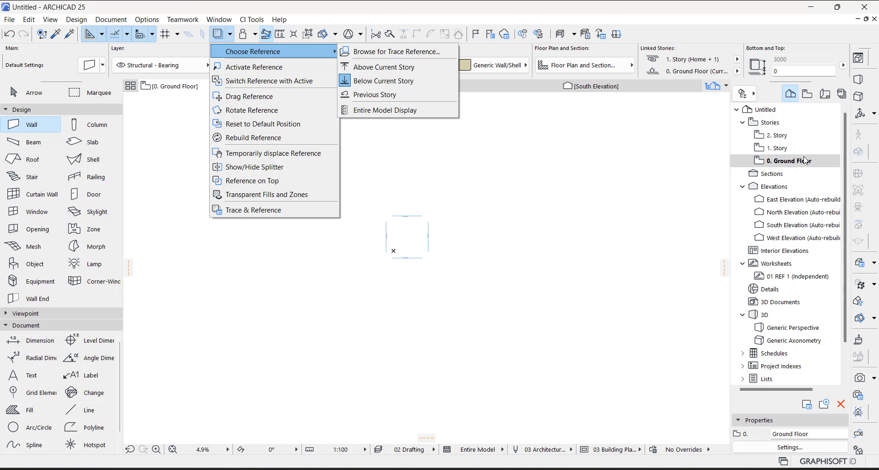
left_click(383, 54)
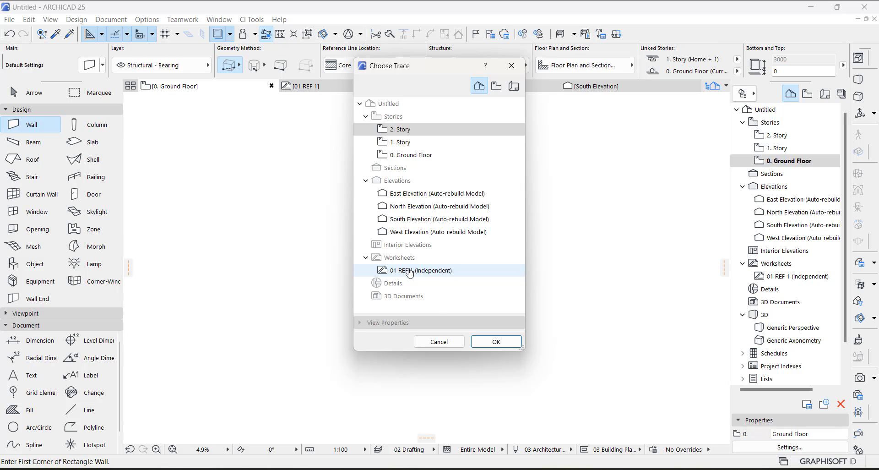
left_click(410, 273)
left_click(496, 341)
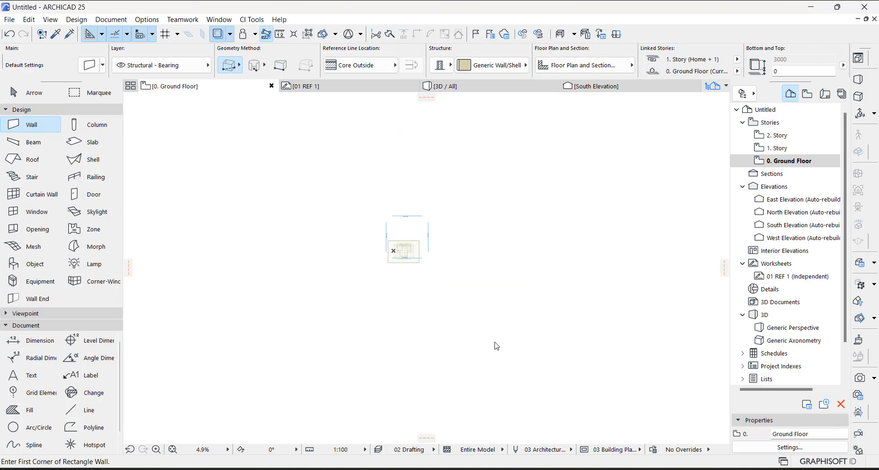
Step: Examine where the traced MD 3 drawing lies relative to the elevation markers on the Ground Floor plan
scroll(406, 251, "up", 3)
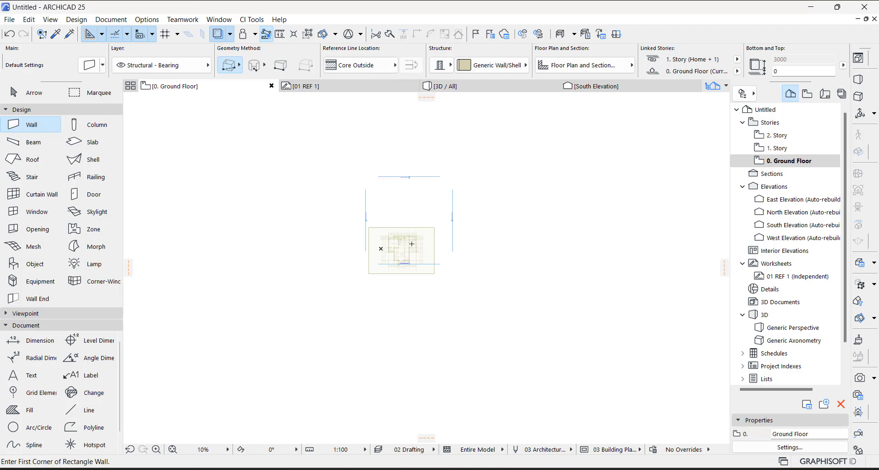
scroll(402, 253, "down", 2)
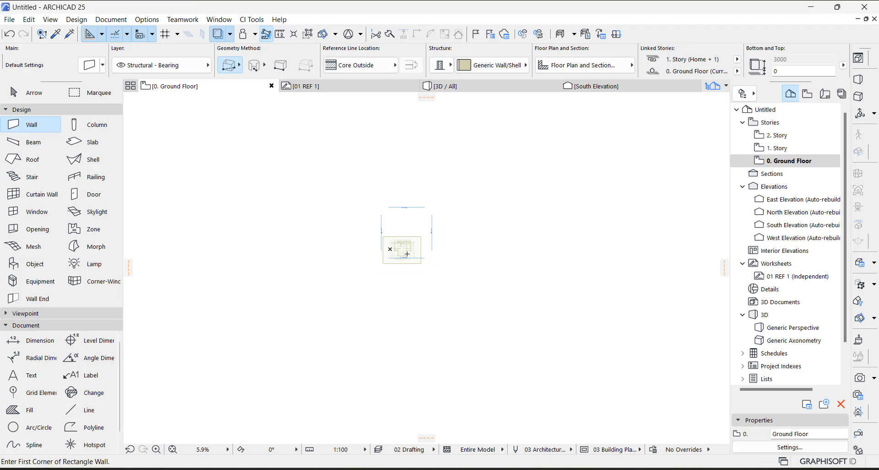
scroll(403, 245, "down", 3)
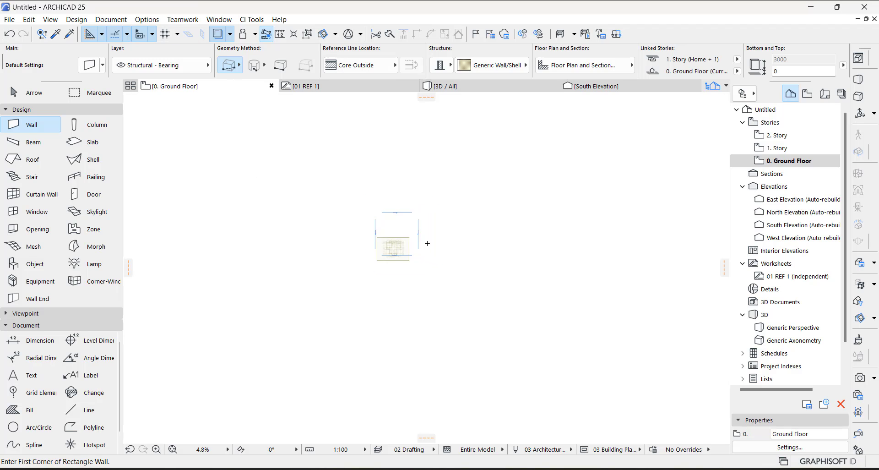
scroll(380, 246, "up", 2)
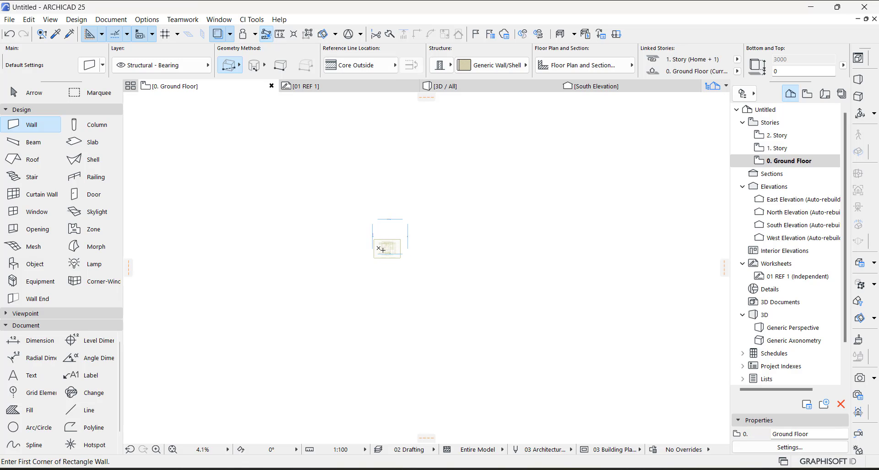
scroll(383, 250, "down", 5)
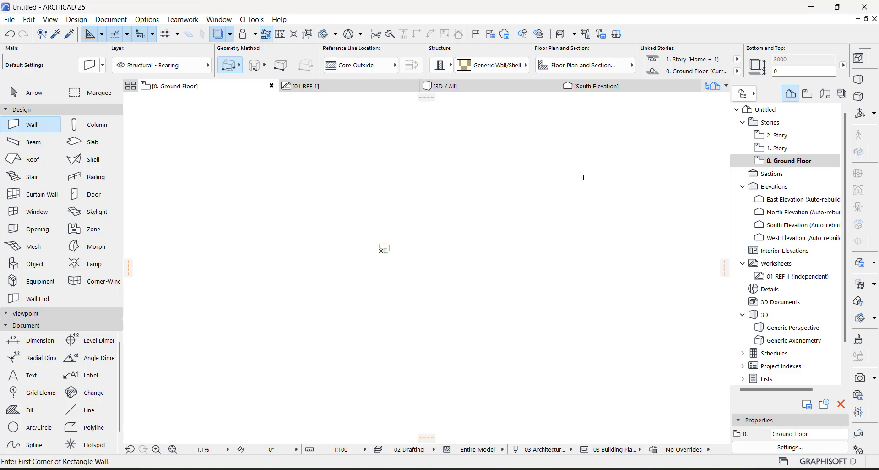
left_click(173, 450)
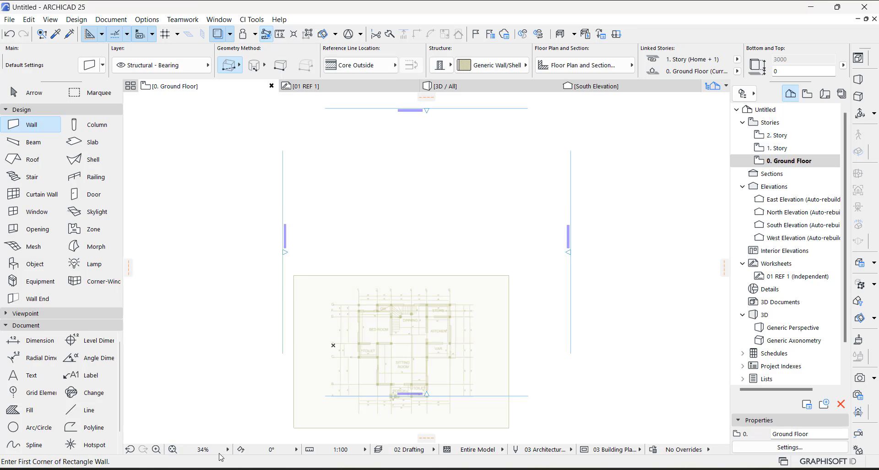
scroll(298, 347, "down", 7)
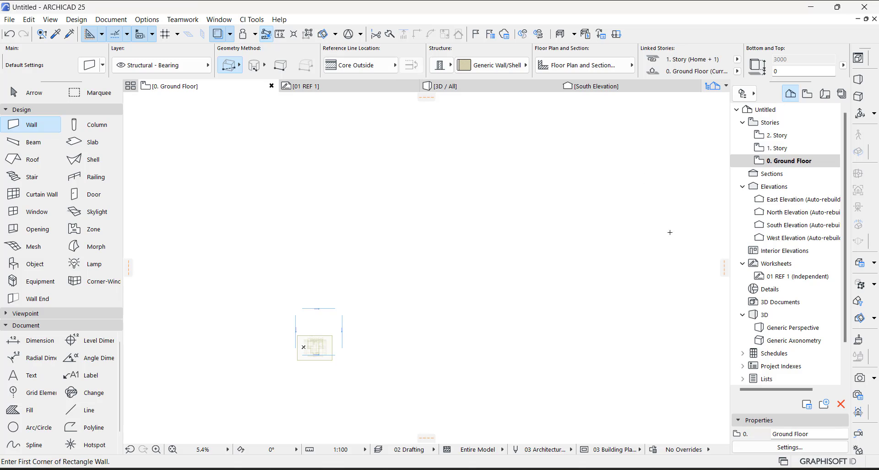
Step: Compare the MD 3 drawing's position in the 01 REF 1 worksheet with its trace on the Ground Floor plan
scroll(379, 252, "down", 1)
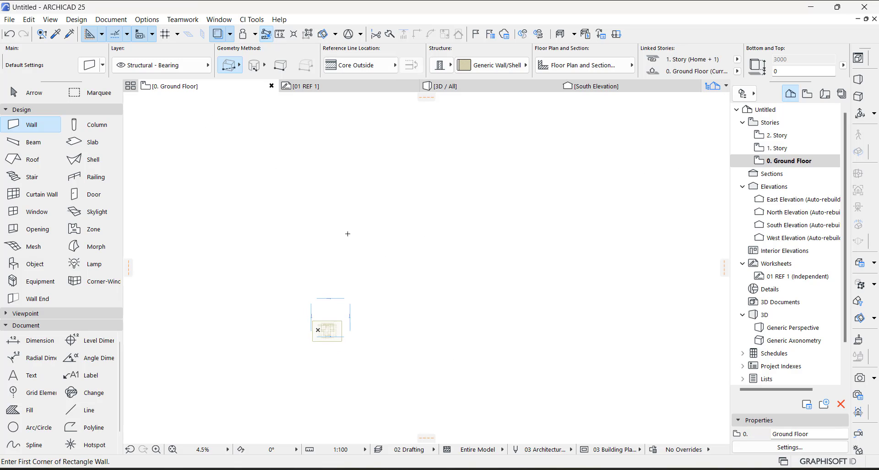
scroll(347, 233, "down", 4)
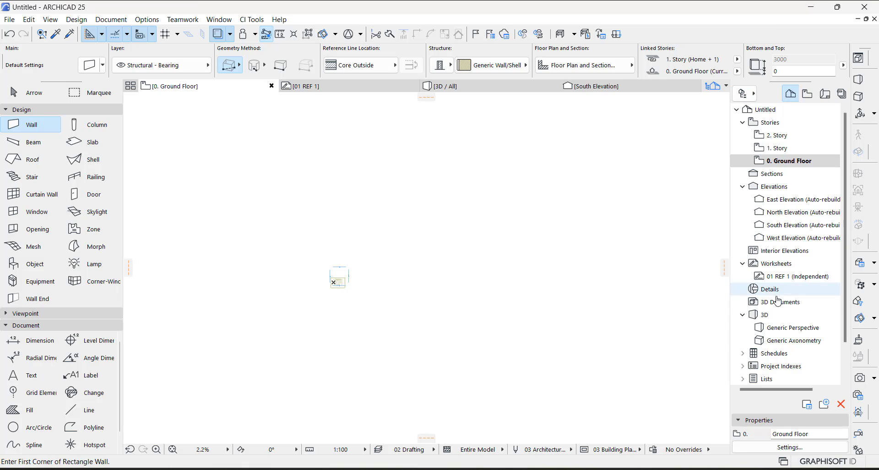
left_click(781, 277)
double_click(781, 277)
scroll(490, 226, "down", 7)
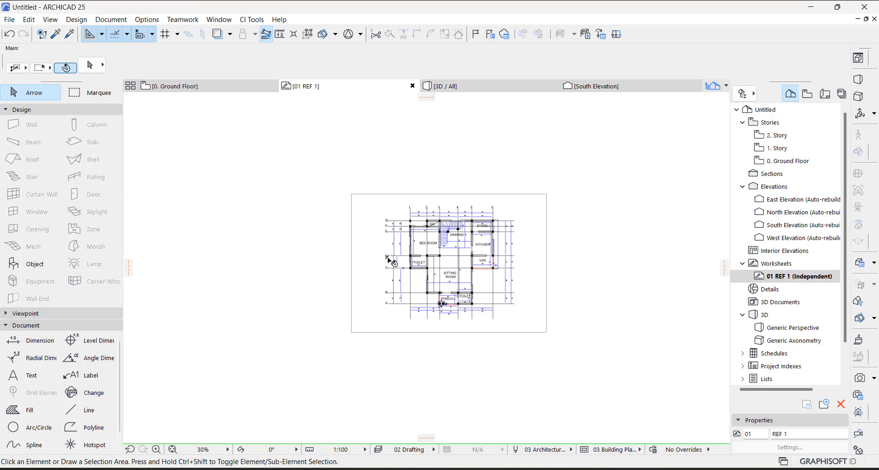
left_click(198, 88)
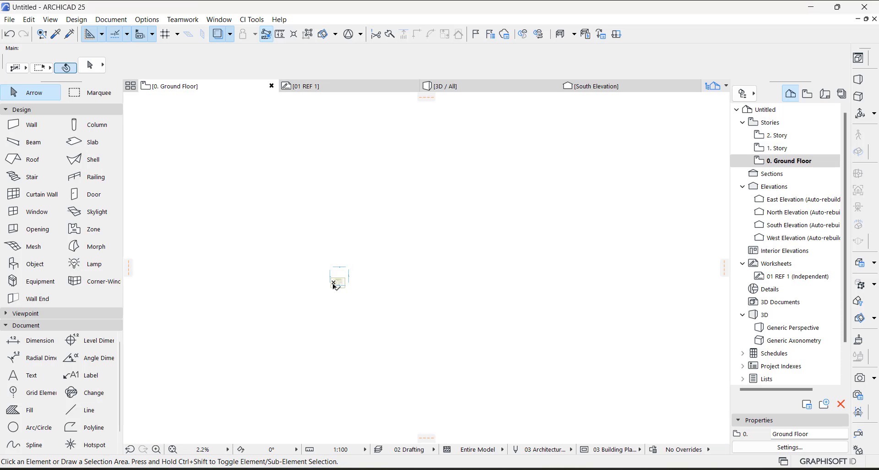
Step: Move the MD 3 drawing in the 01 REF 1 worksheet up and to the right of the origin, and view its trace on the Ground Floor
double_click(778, 276)
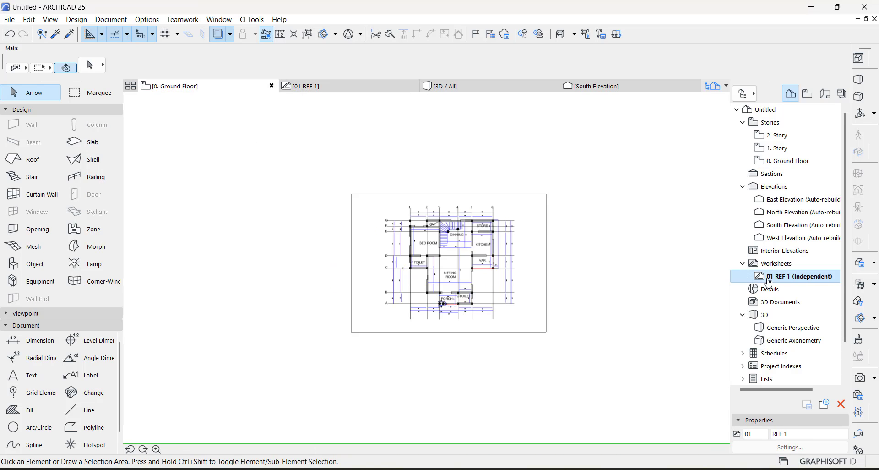
scroll(407, 272, "down", 2)
left_click(441, 253)
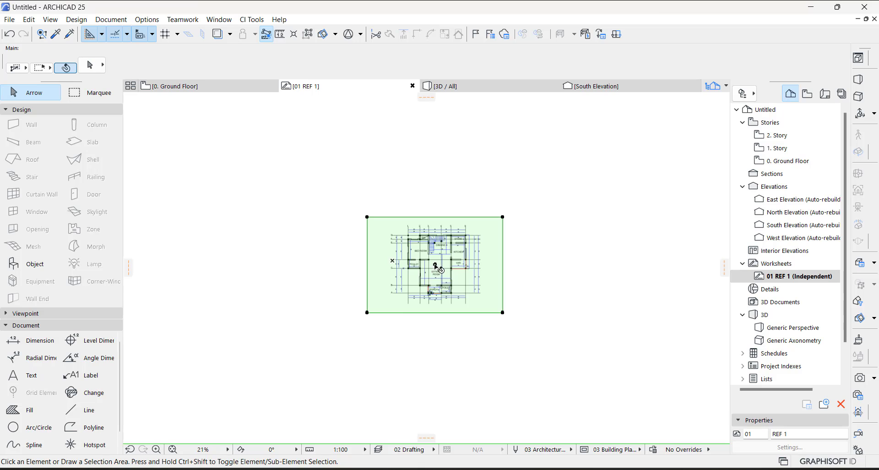
left_click_drag(441, 252, 319, 299)
key("Escape")
scroll(319, 298, "down", 2)
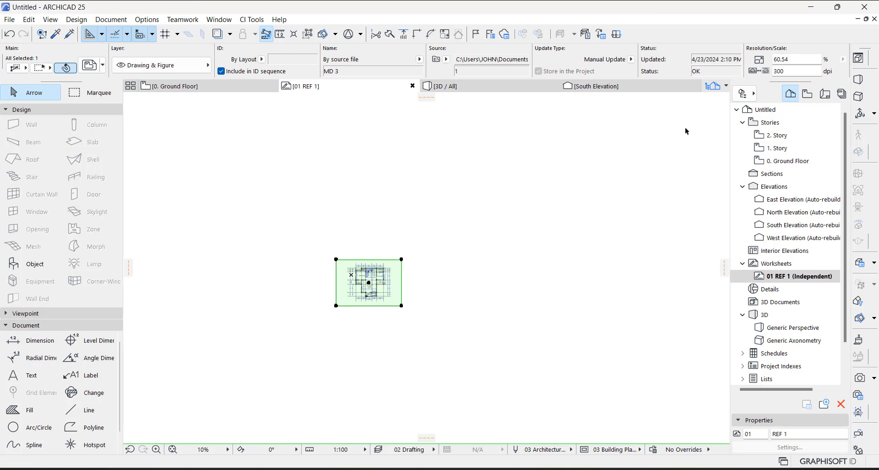
left_click(369, 283)
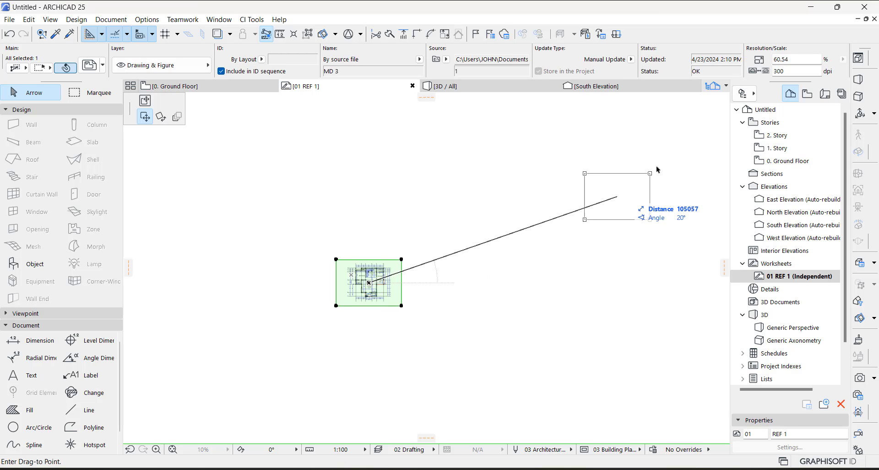
left_click(685, 133)
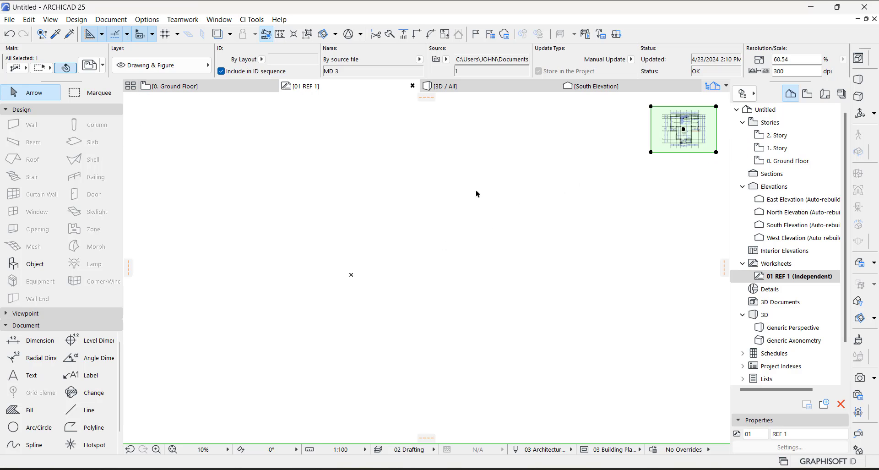
left_click(209, 86)
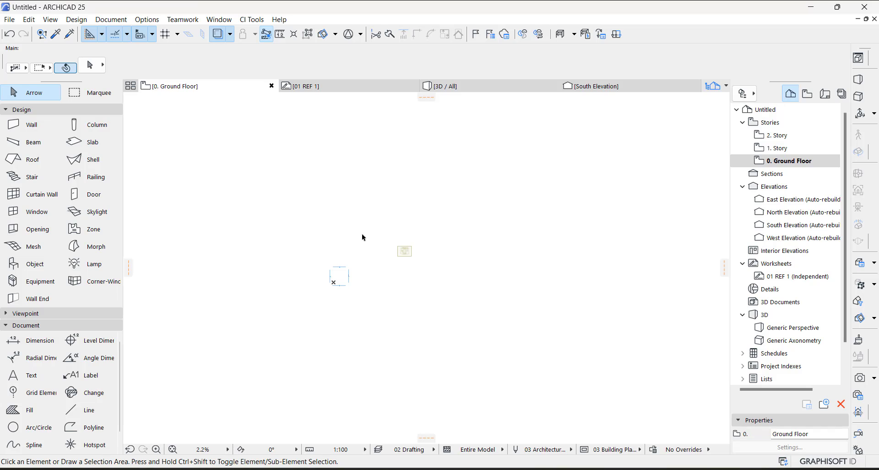
left_click(172, 449)
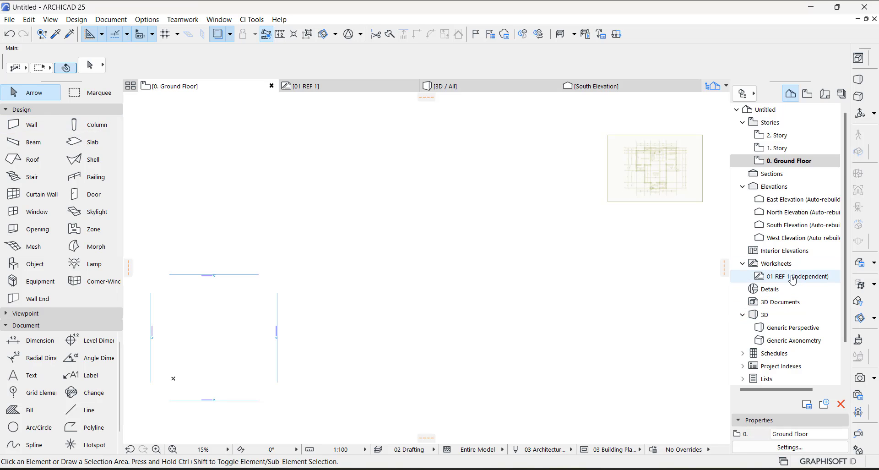
Step: Move the worksheet's MD 3 drawing to the far upper left of the origin and check its trace on the Ground Floor plan
left_click(781, 276)
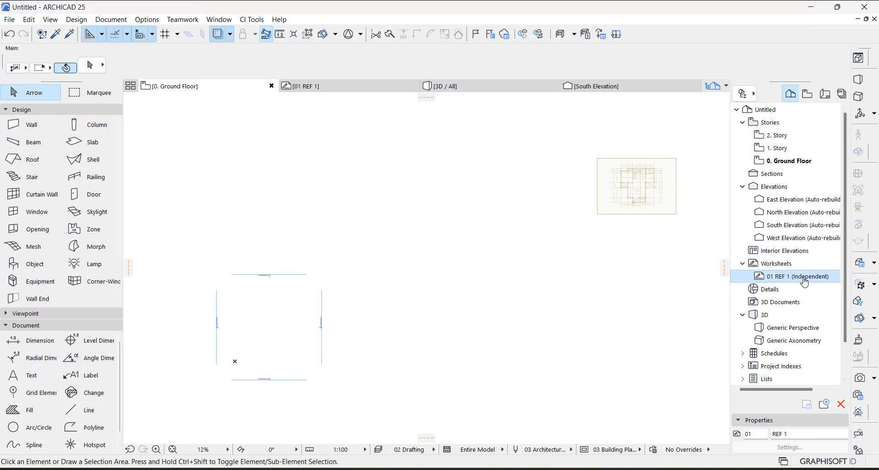
double_click(760, 277)
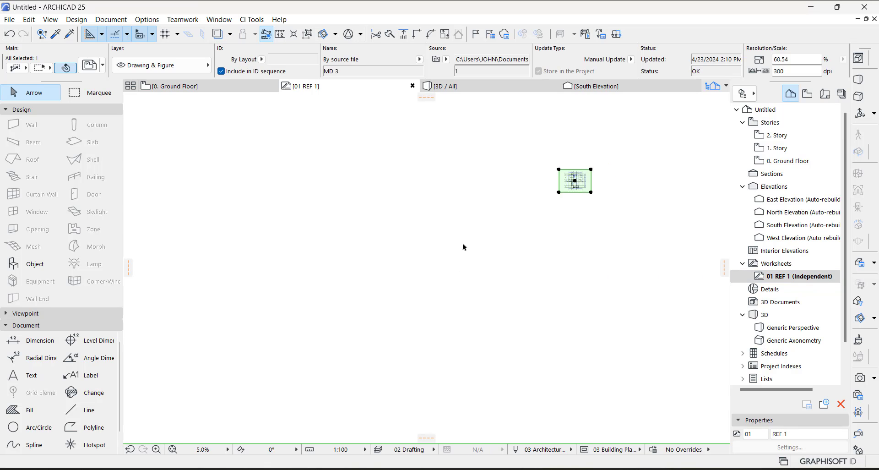
left_click(540, 199)
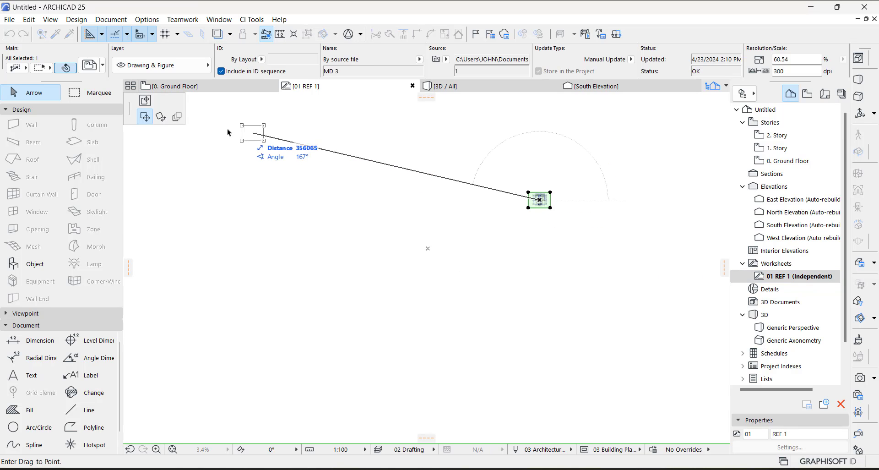
left_click(169, 139)
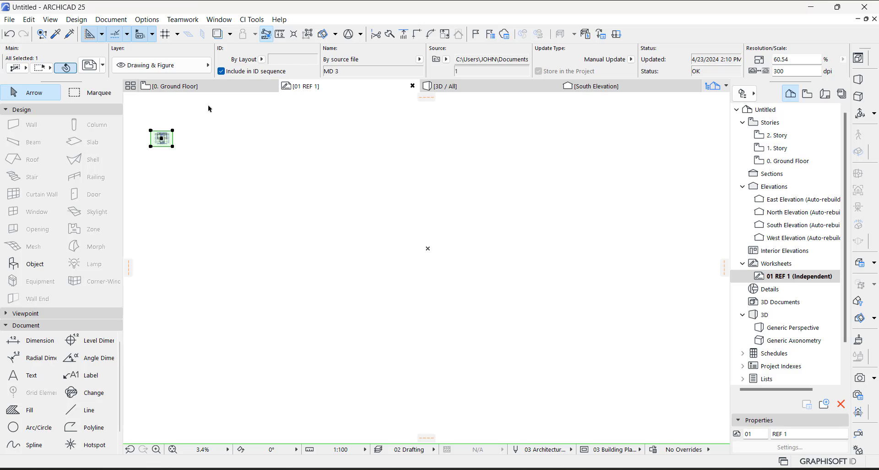
left_click(192, 90)
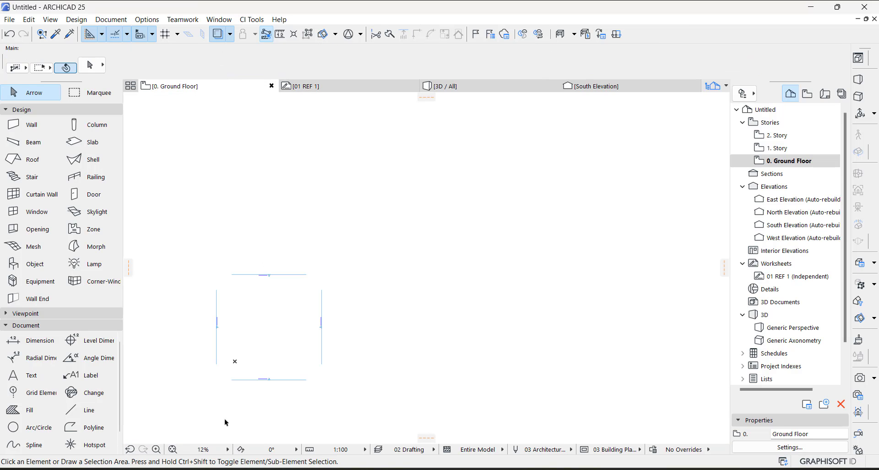
left_click(173, 451)
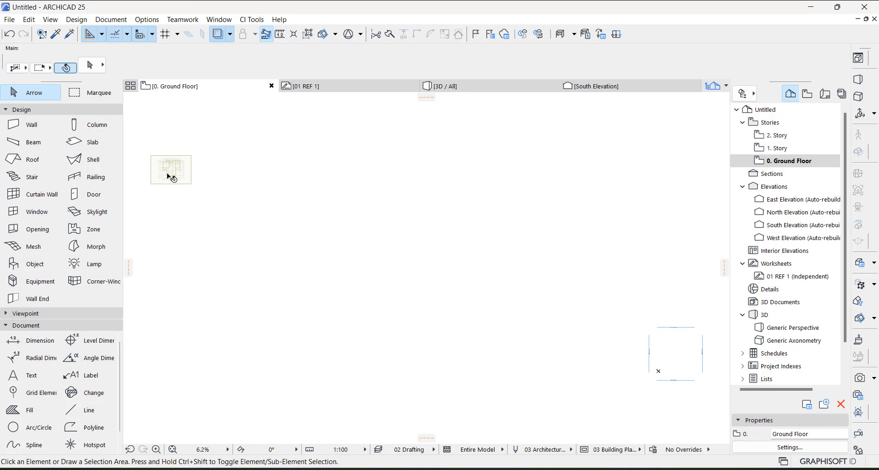
mouse_move(169, 176)
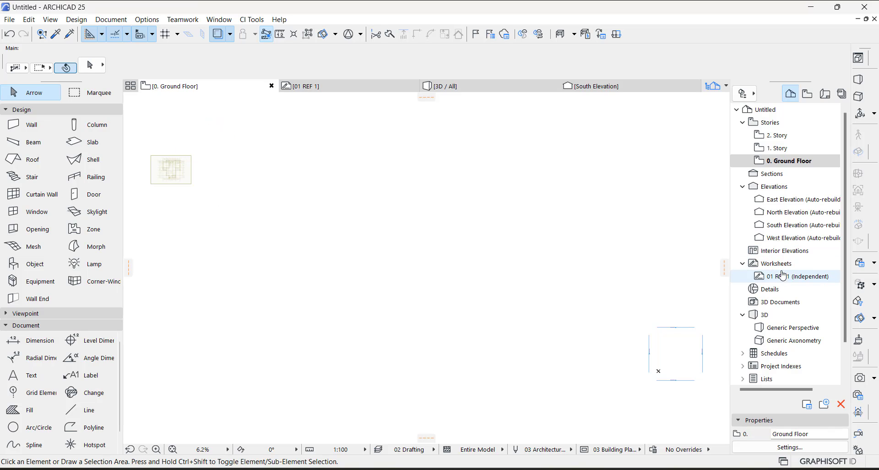
Step: Move the MD 3 drawing's centre onto the 01 REF 1 worksheet's origin and show the traced plan on the Ground Floor
left_click(780, 277)
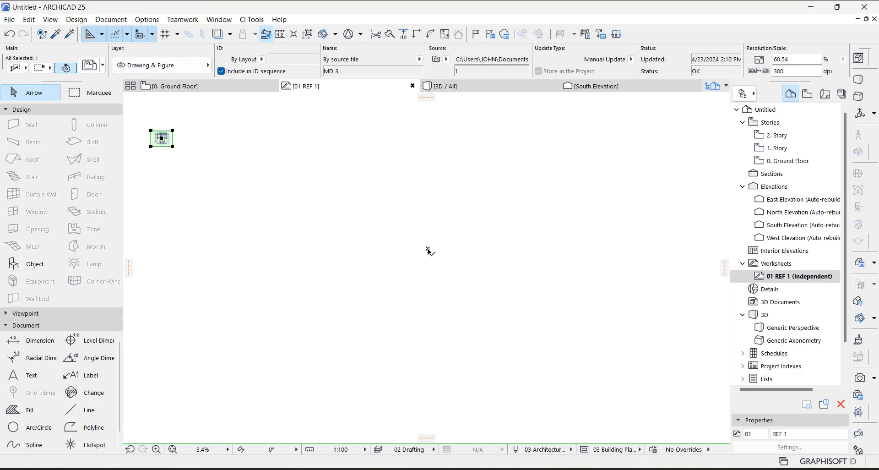
left_click(162, 142)
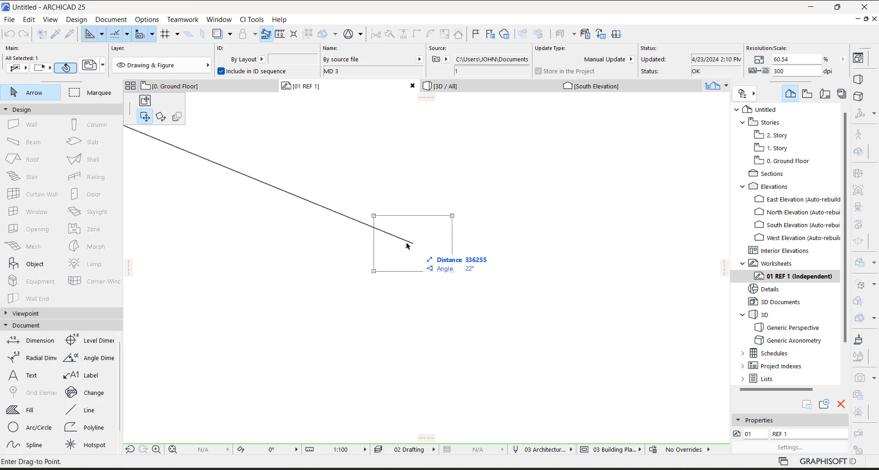
left_click(408, 245)
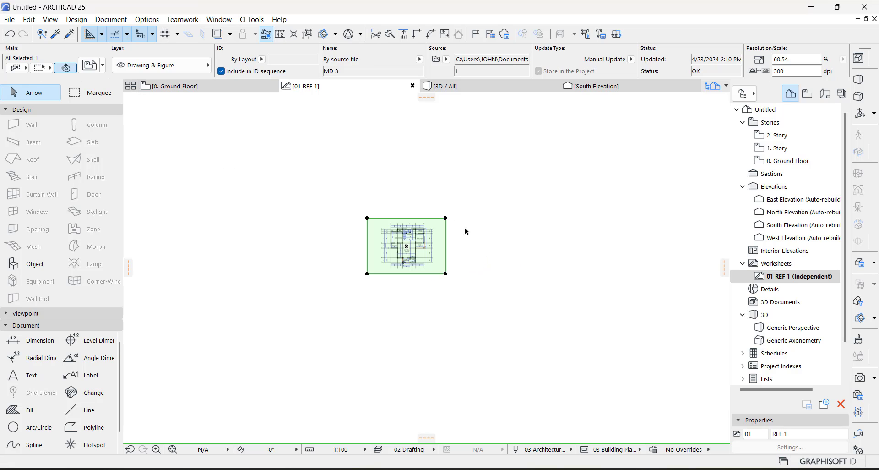
left_click(199, 91)
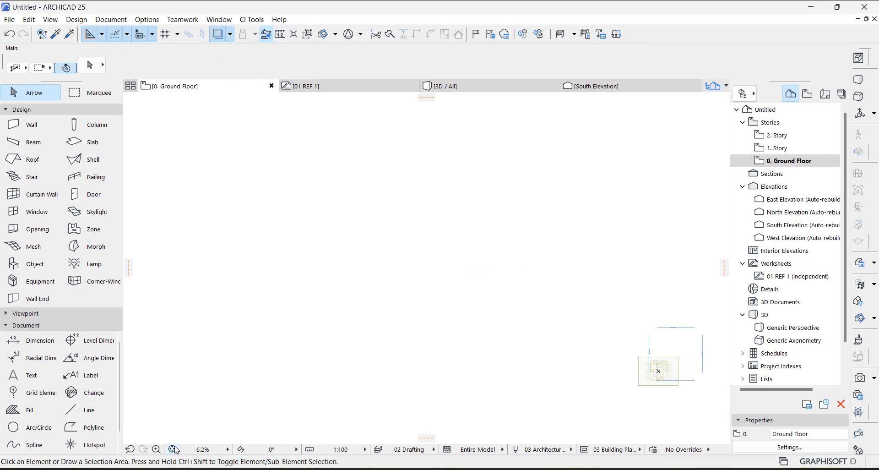
left_click(173, 449)
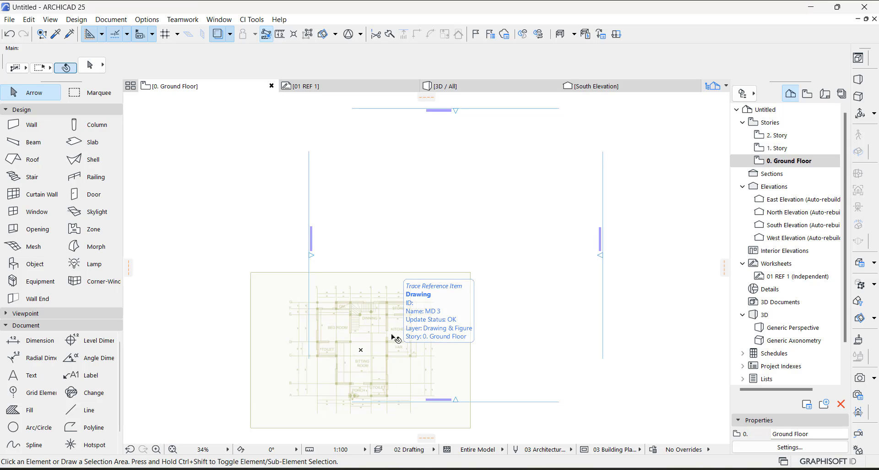
scroll(389, 279, "up", 1)
scroll(389, 279, "up", 2)
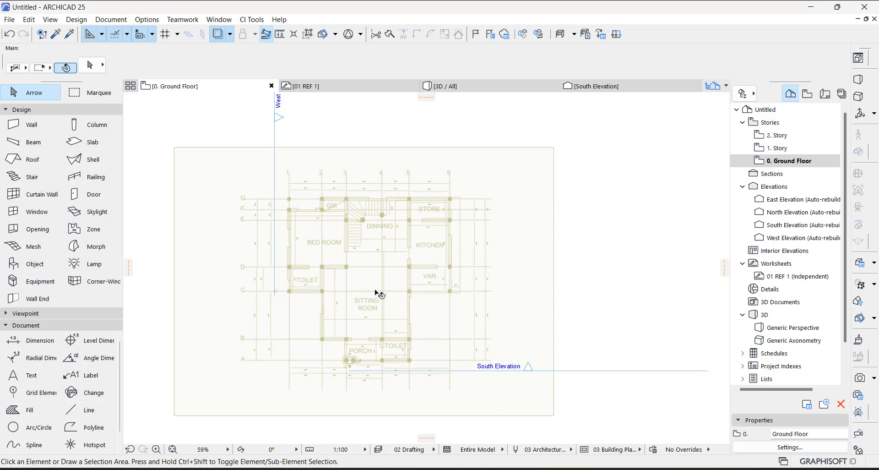
left_click(611, 225)
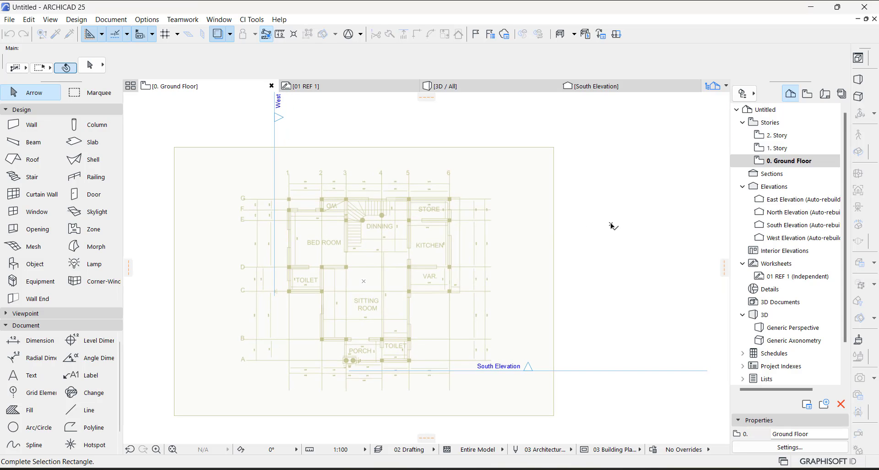
left_click(612, 226)
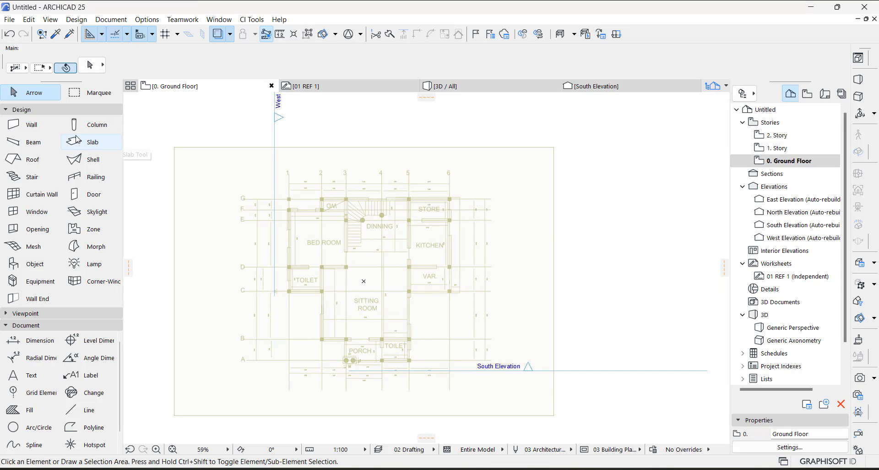
Step: Set the default wall to a basic straight structure with its top Not Linked and a thickness of 225 mm
left_click(33, 125)
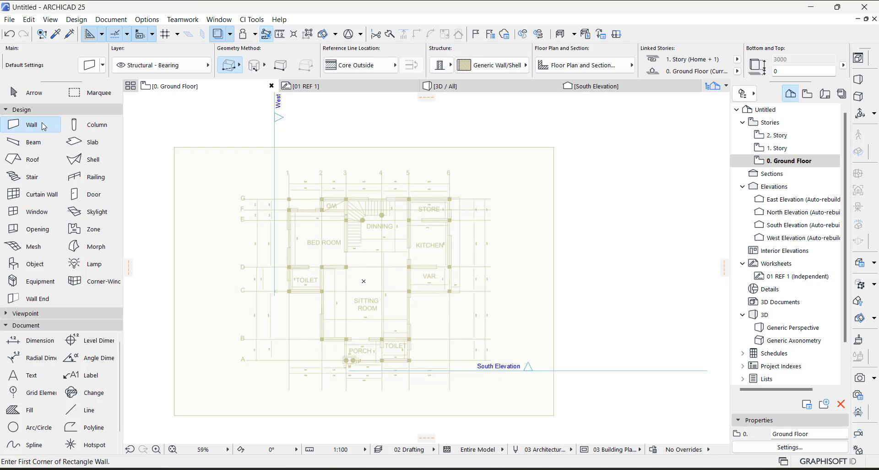
left_click(90, 68)
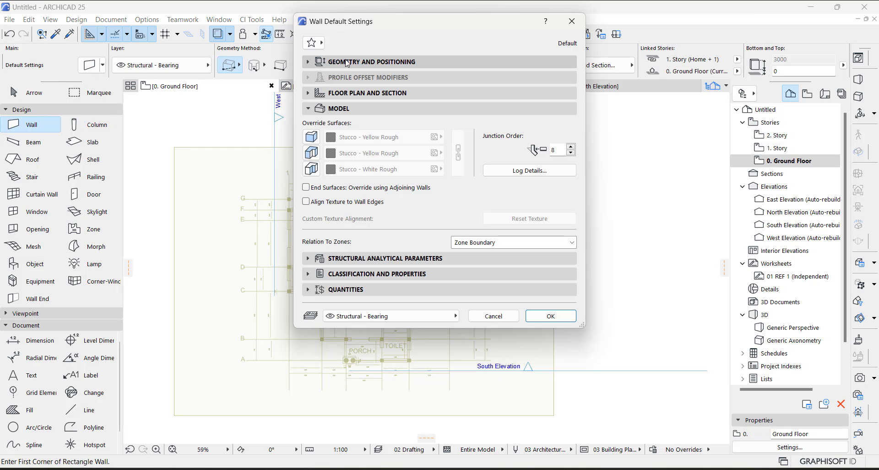
left_click(353, 64)
left_click(447, 91)
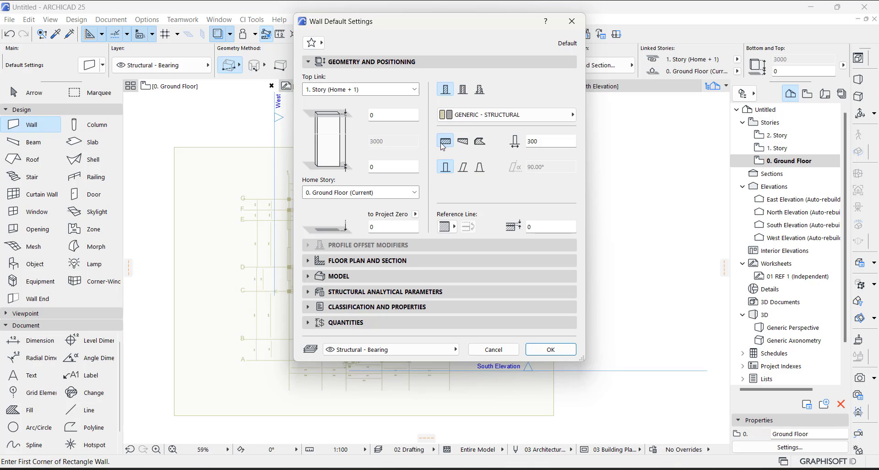
left_click(360, 89)
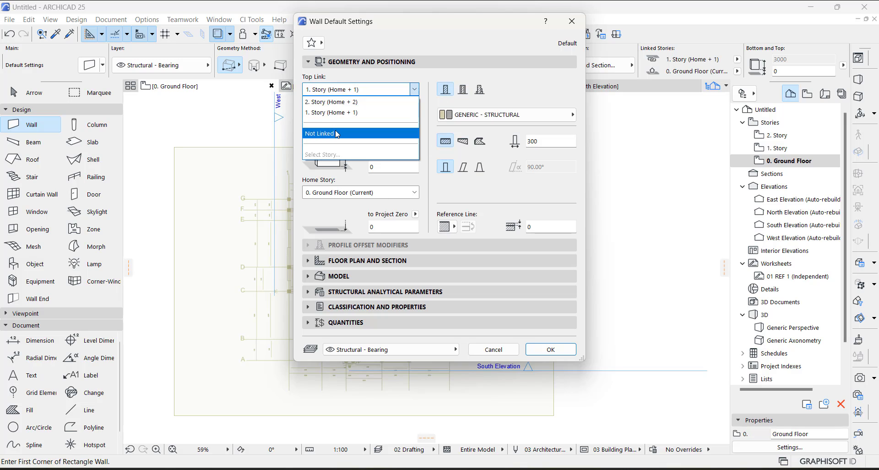
left_click(357, 133)
left_click_drag(536, 142, 525, 147)
type("2")
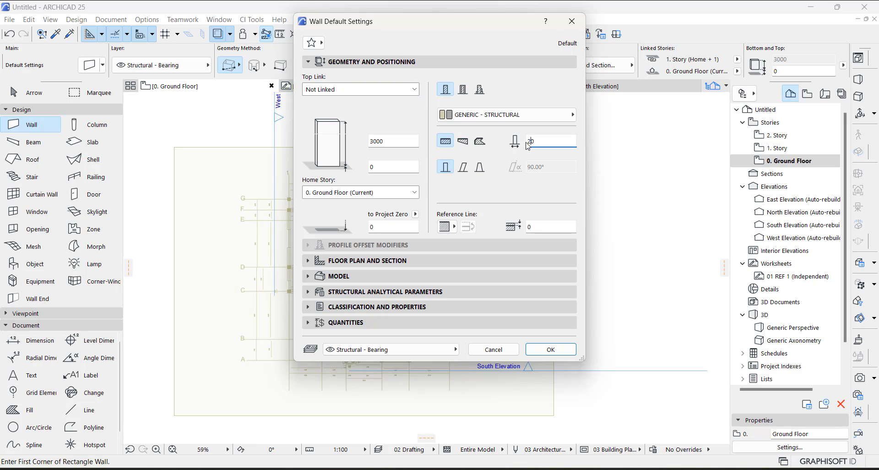
type("25")
Step: Override all three default wall surfaces with Paint - Titanium White and chain them together
left_click(388, 276)
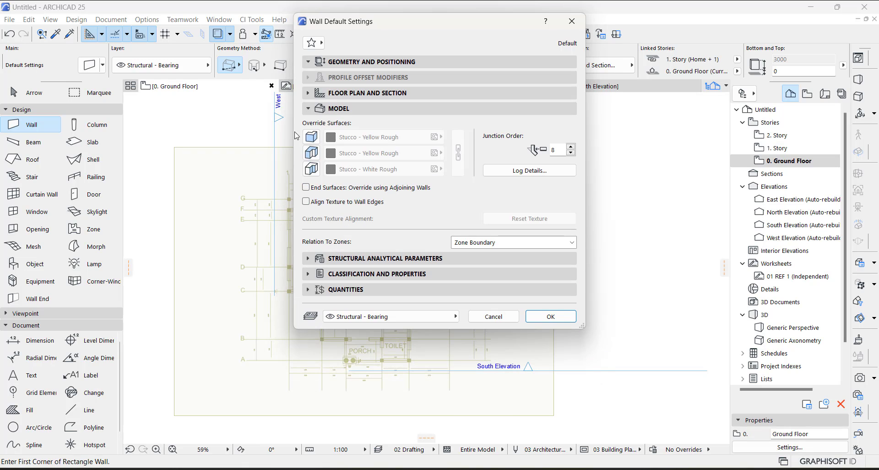
left_click(311, 137)
left_click(311, 153)
left_click(311, 169)
left_click(376, 137)
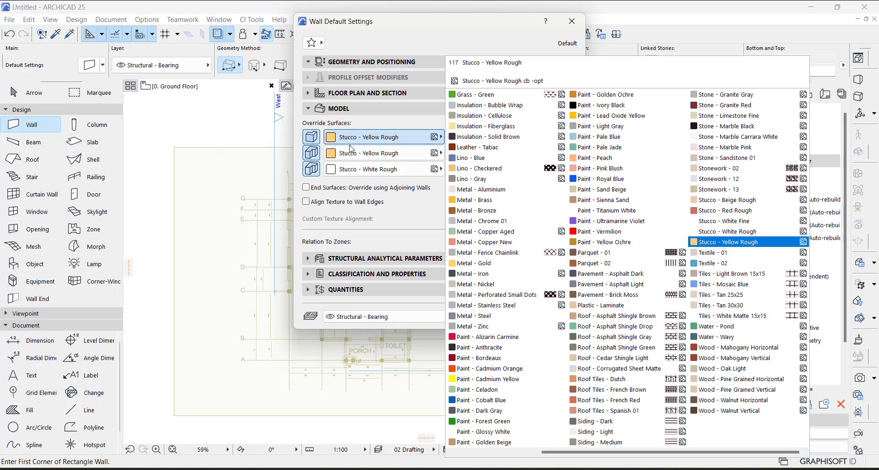
scroll(576, 307, "up", 3)
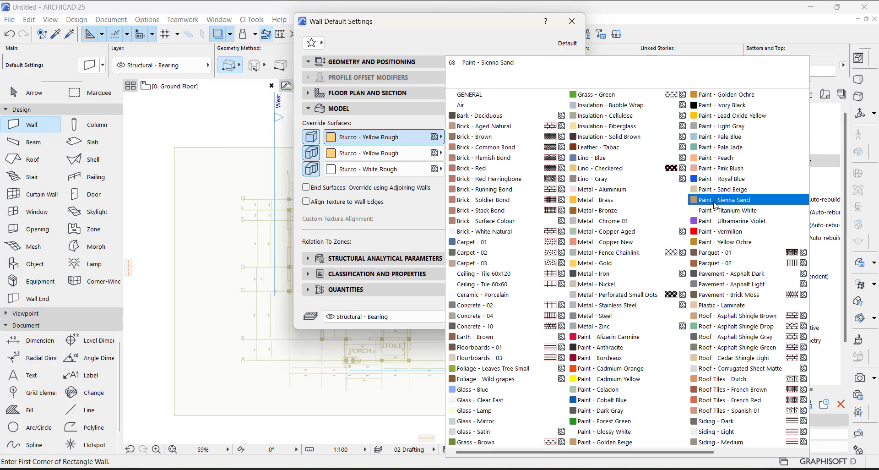
left_click(716, 215)
left_click(458, 153)
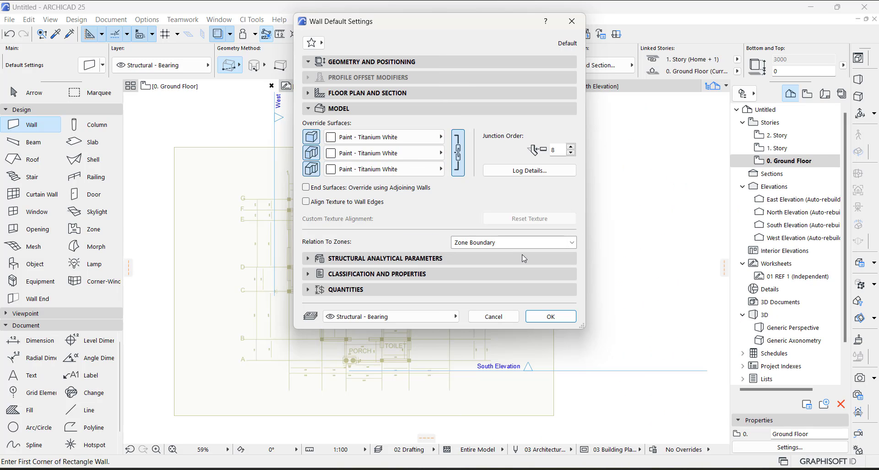
Step: Accept the wall defaults and switch the Wall tool's geometry method to chained walls
left_click(550, 316)
scroll(321, 237, "up", 2)
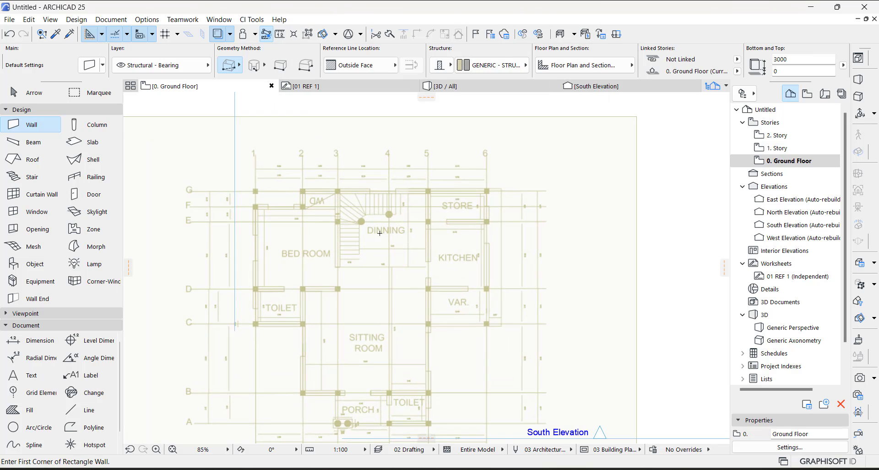
scroll(321, 237, "down", 2)
scroll(289, 193, "up", 7)
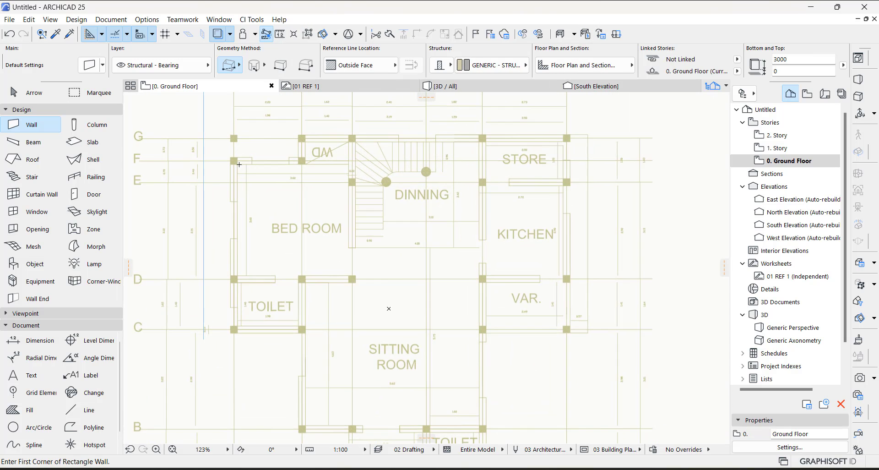
left_click(236, 165)
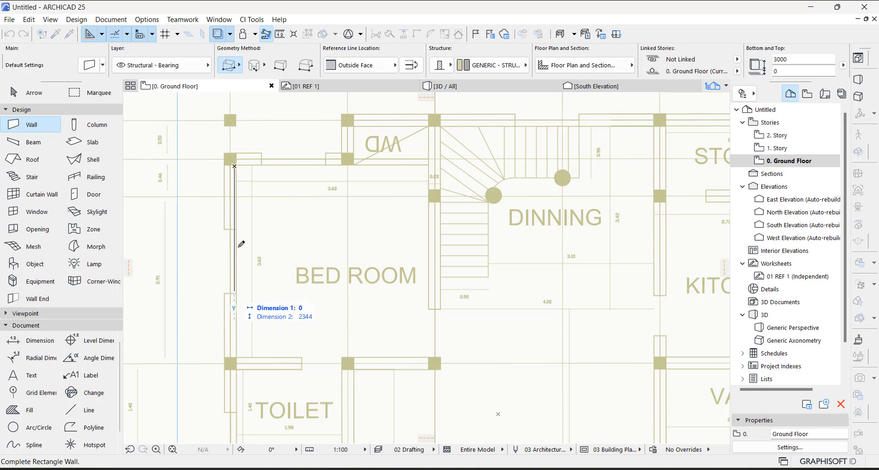
left_click(239, 65)
left_click(265, 59)
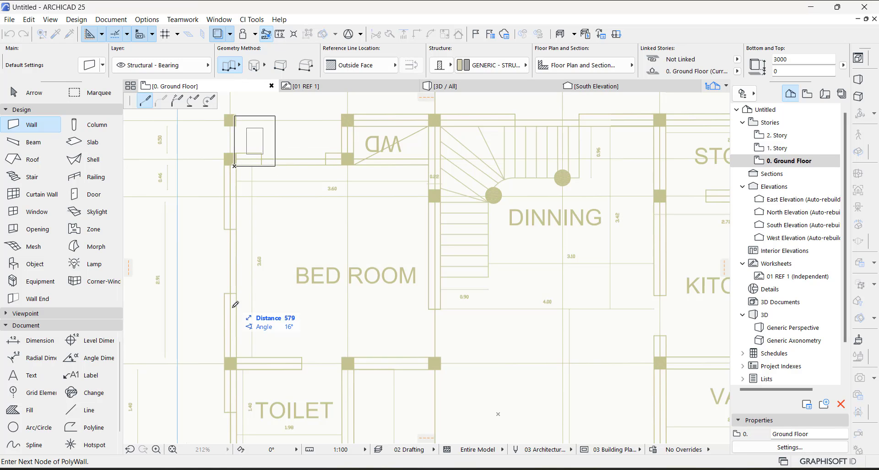
Step: Cancel the unfinished wall and set the wall's reference line location to Center
scroll(230, 232, "down", 5)
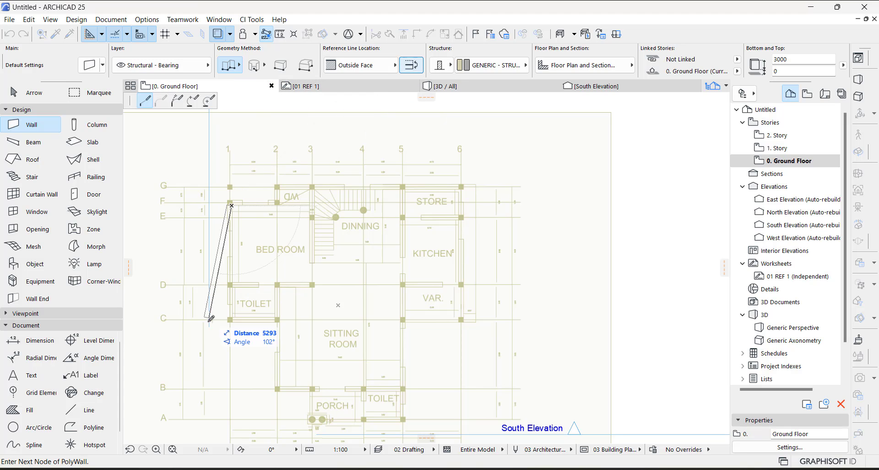
scroll(211, 318, "up", 4)
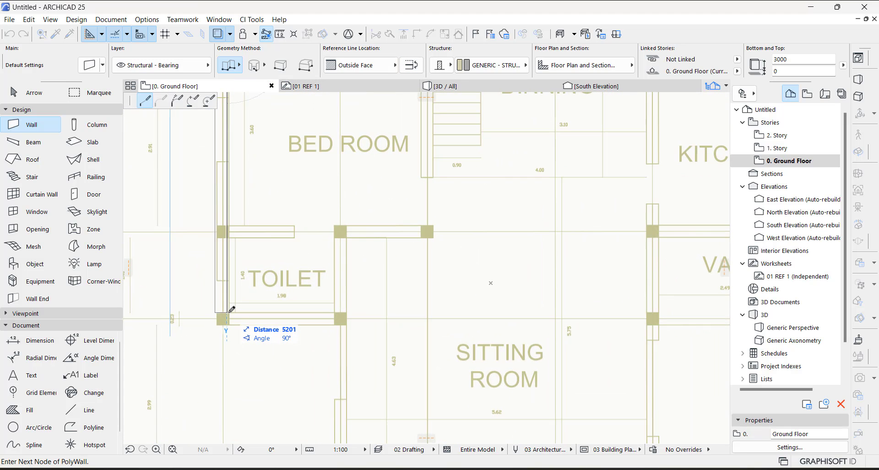
key("Escape")
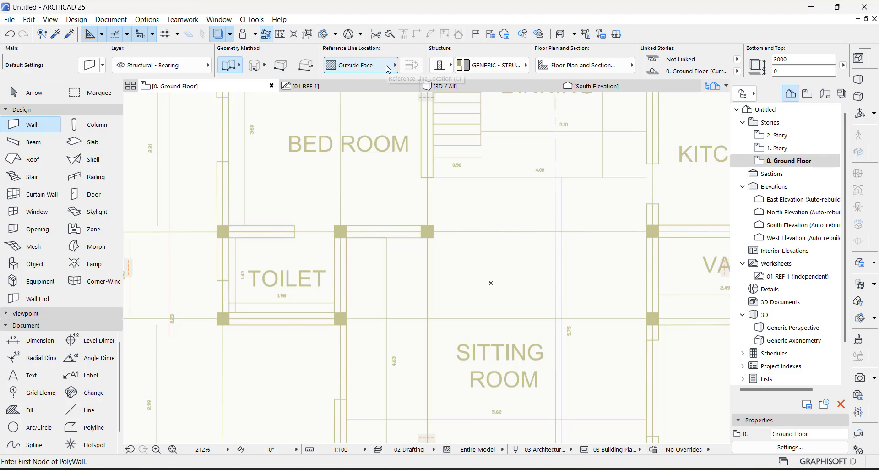
left_click(379, 67)
left_click(424, 78)
Step: Trace chained walls from the bedroom's F/1 corner to C/1, then around the toilet through C/2 and D/2 to D/3
scroll(254, 389, "down", 2)
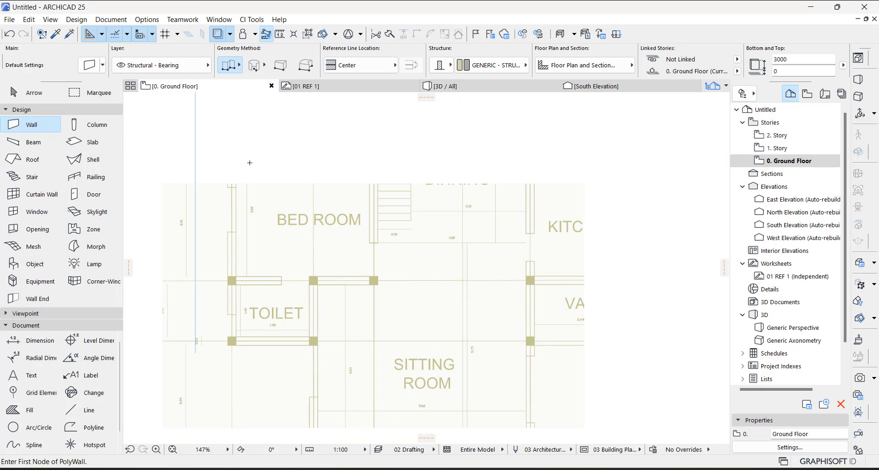
scroll(229, 183, "up", 2)
left_click(232, 126)
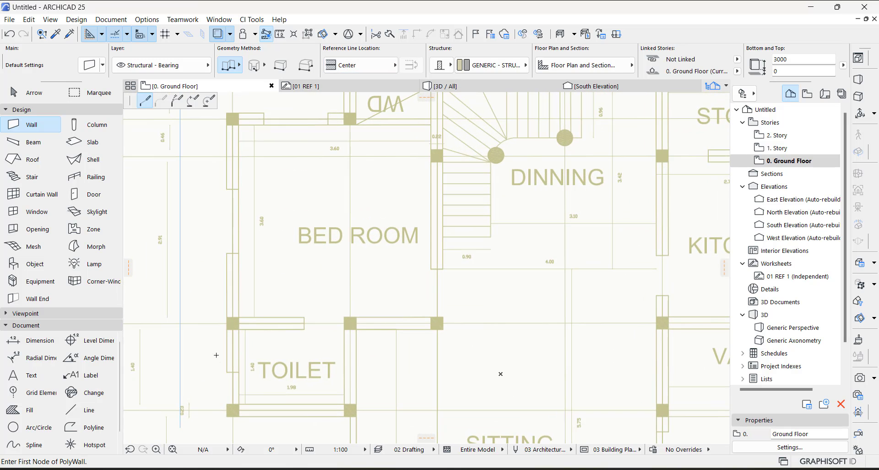
scroll(235, 348, "down", 1)
scroll(233, 315, "up", 2)
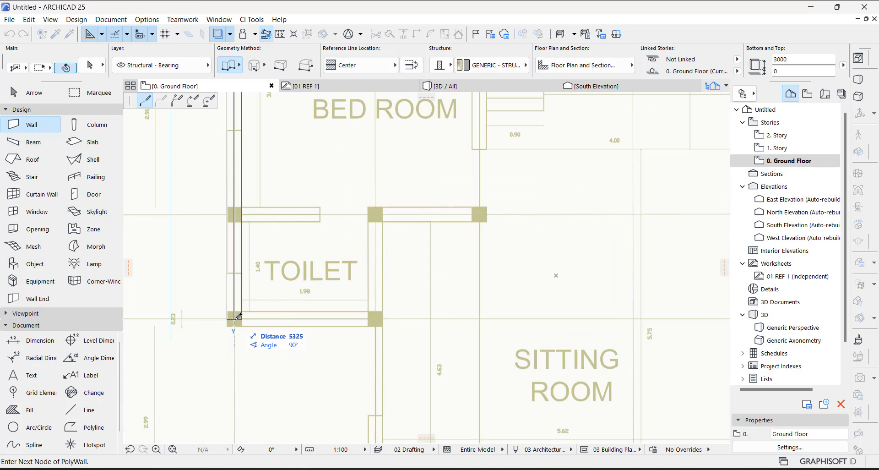
left_click(234, 317)
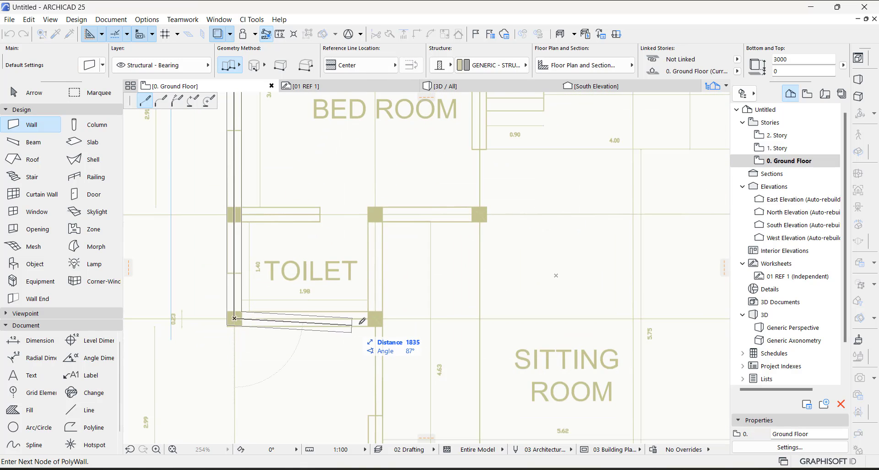
left_click(375, 318)
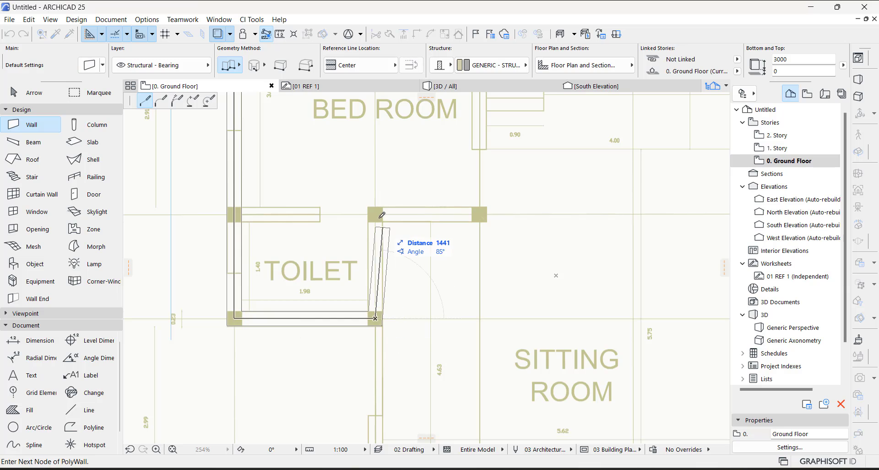
left_click(375, 214)
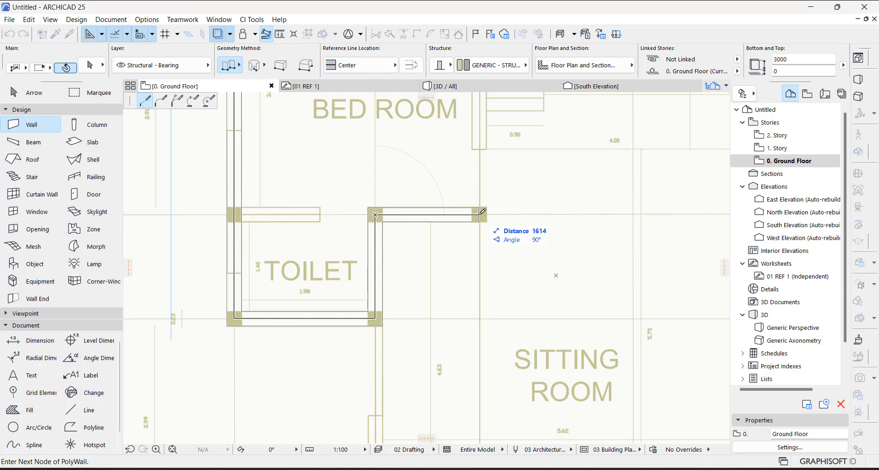
left_click(480, 215)
Step: Continue the chained walls from D/3 through G/3, G/2 and F/2 around the WD recess, and finish them at F/1
scroll(417, 275, "down", 4)
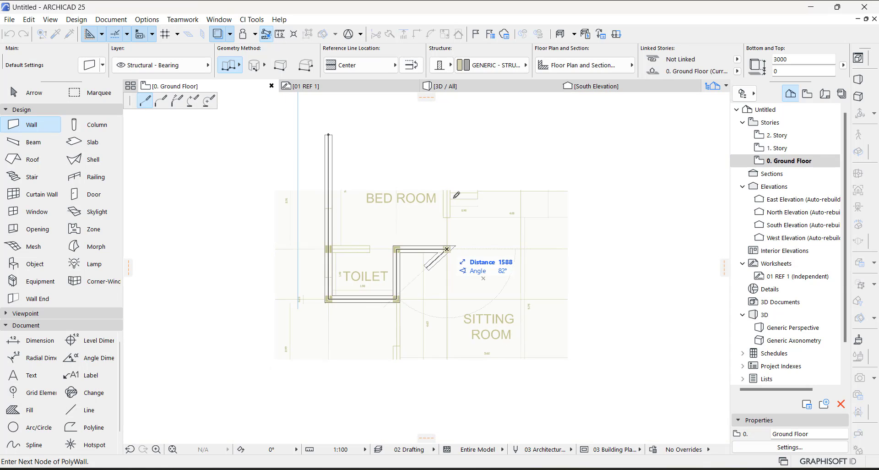
scroll(456, 93, "up", 2)
left_click(447, 109)
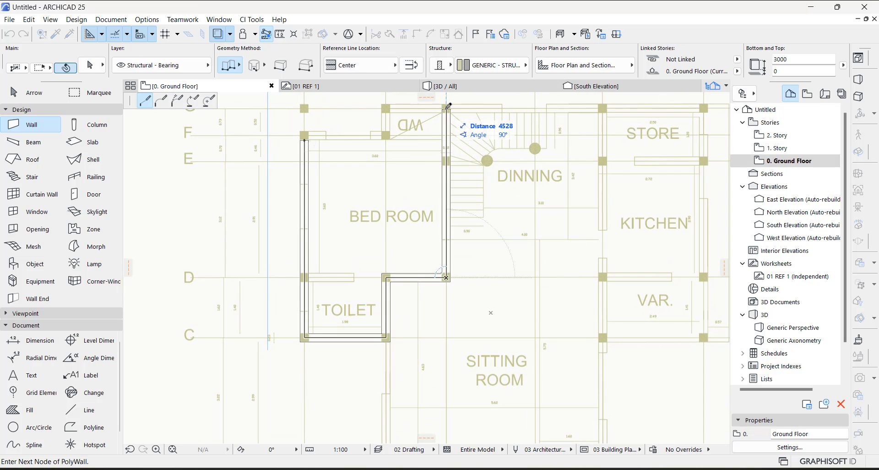
left_click(388, 107)
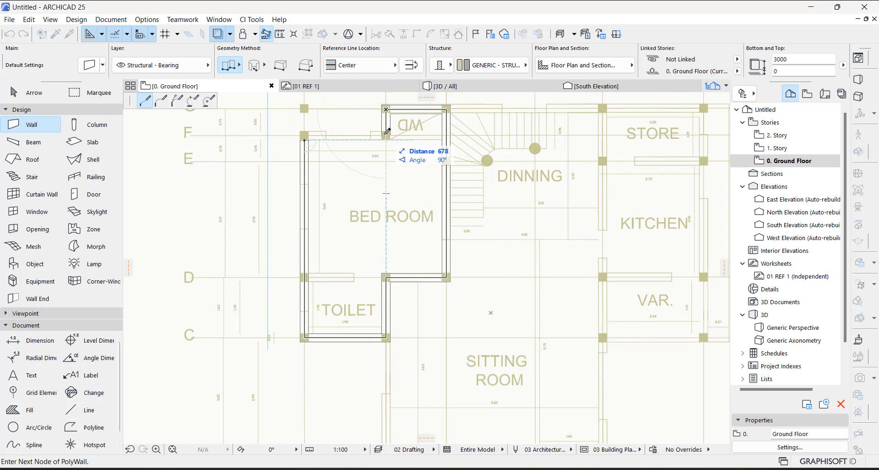
left_click(386, 134)
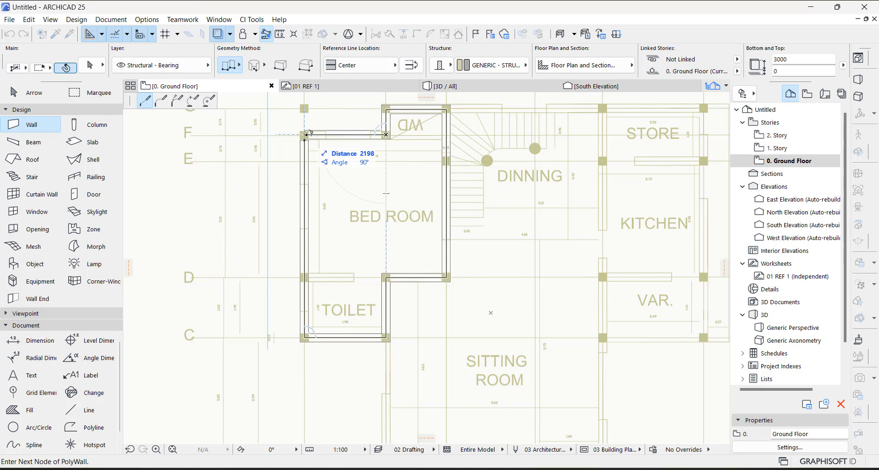
scroll(308, 138, "up", 4)
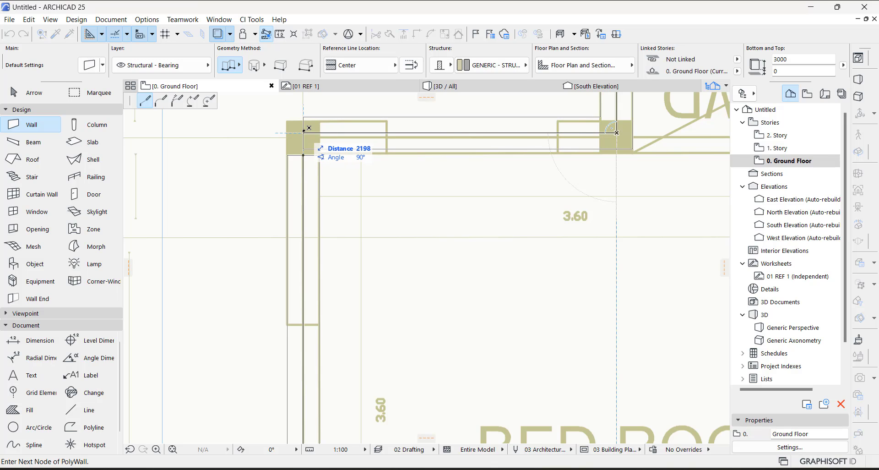
right_click(303, 133)
left_click(326, 216)
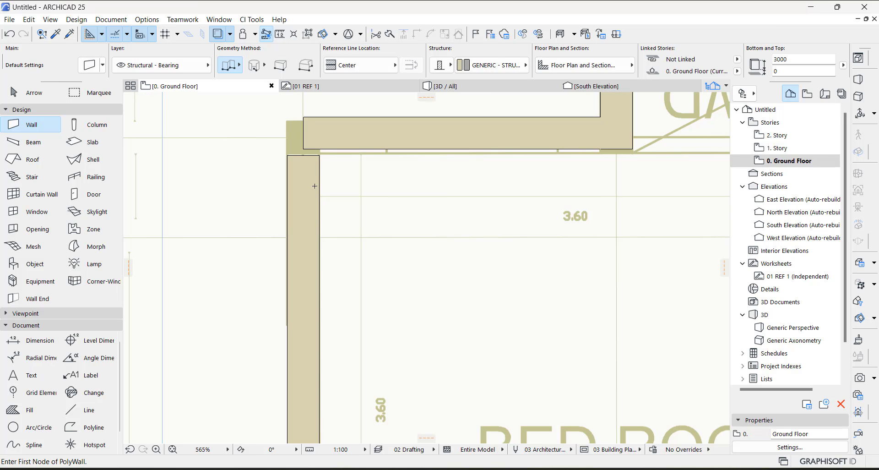
Step: Select all walls and turn on automatic intersection to join them at the open F/1 bedroom corner, then clear the selection
key("shift+F1")
key("ctrl+a")
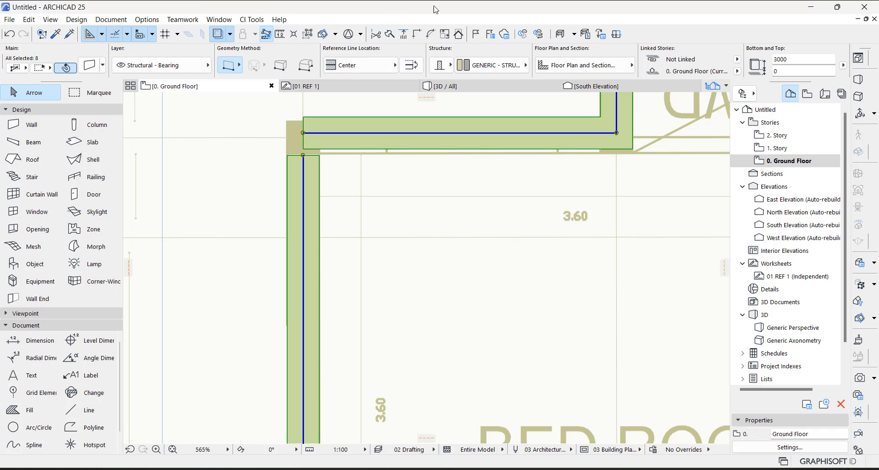
left_click(307, 35)
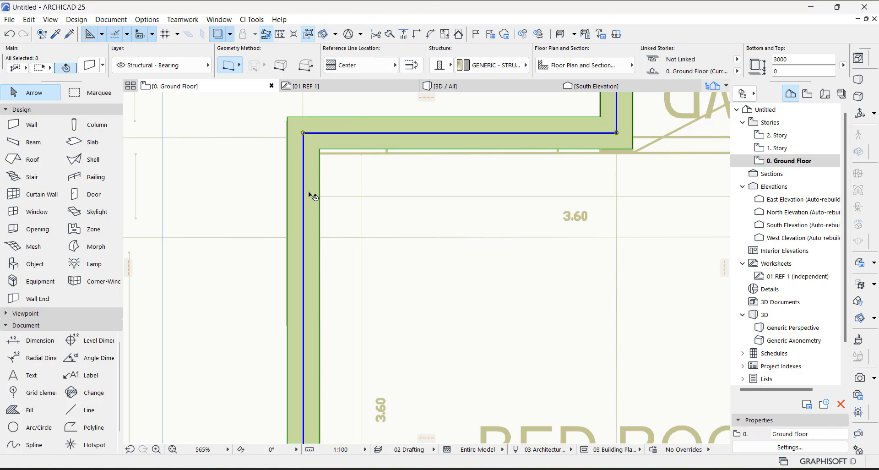
left_click(320, 203)
scroll(345, 130, "down", 6)
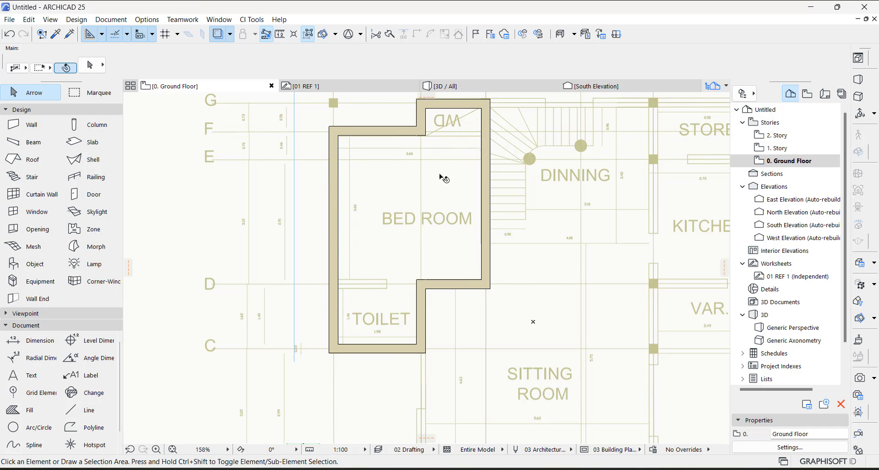
Step: Turn on Transparent Fills and Zones so the traced plan shows through the walls
left_click(230, 34)
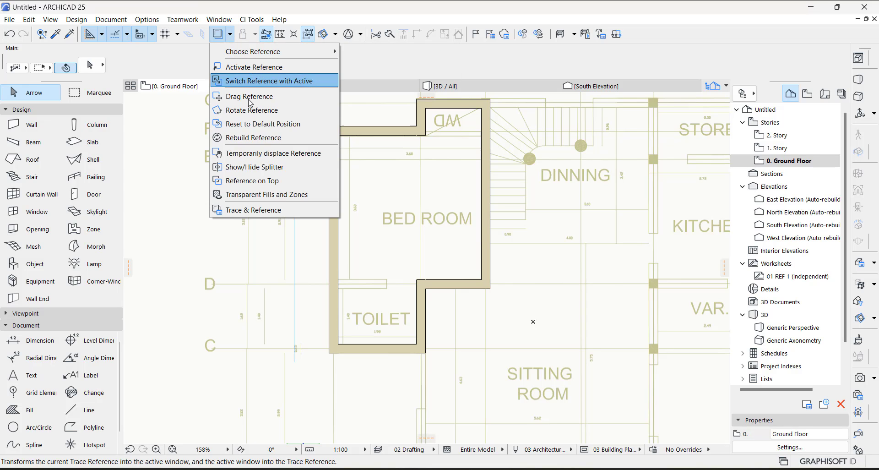
left_click(258, 195)
scroll(338, 204, "up", 2)
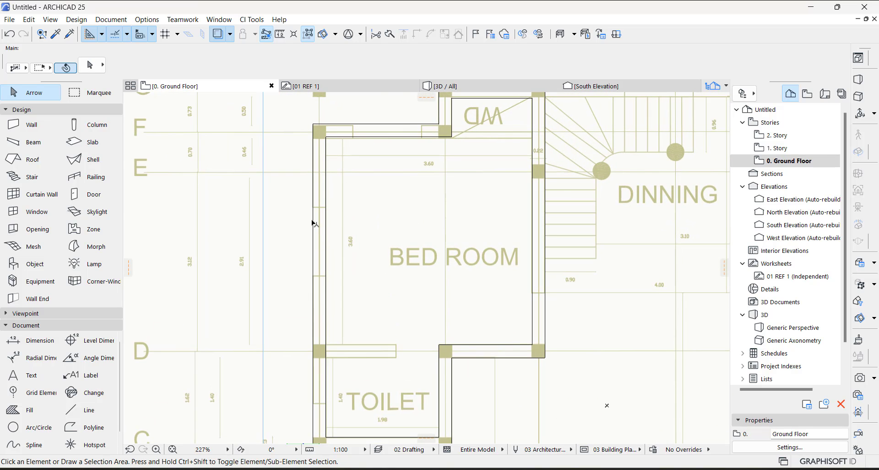
Step: Toggle Transparent Fills and Zones off and back on to compare the wall display over the trace
left_click(230, 35)
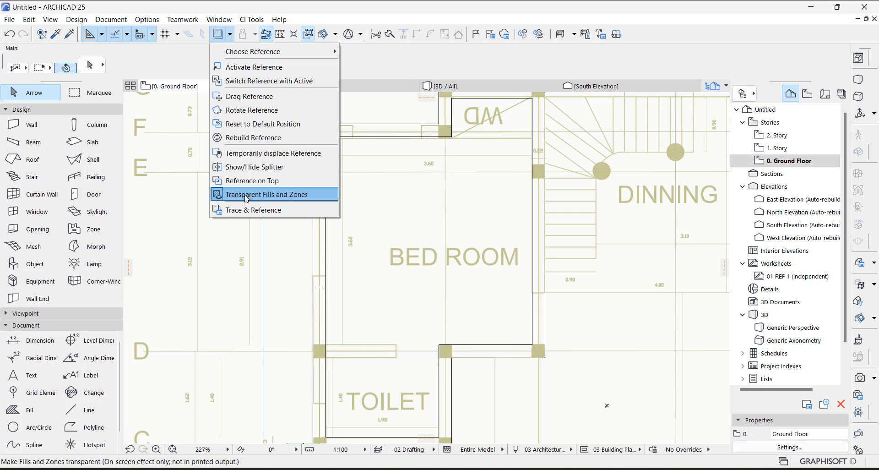
left_click(279, 197)
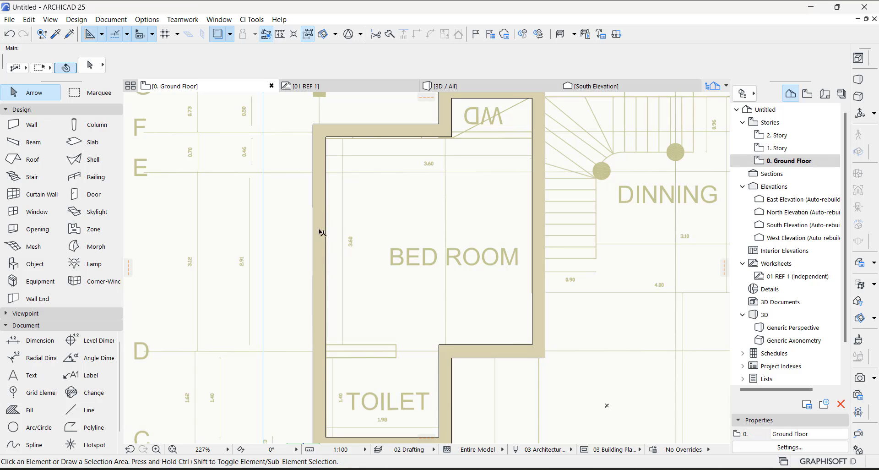
left_click(228, 36)
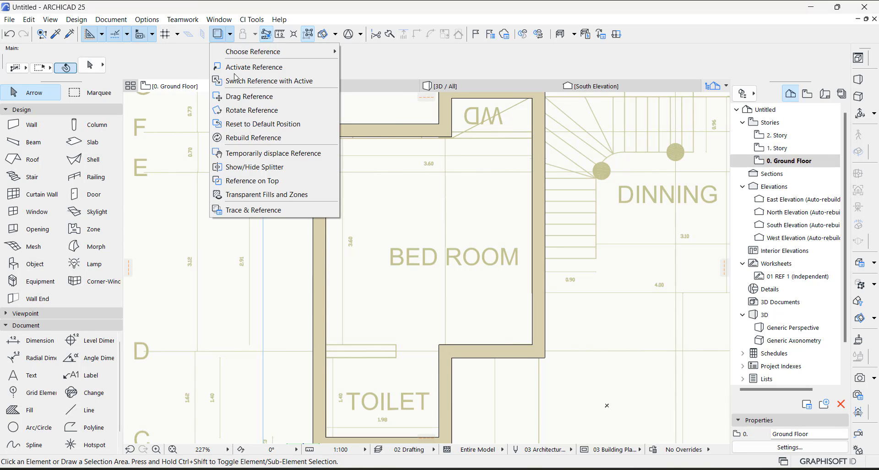
left_click(241, 195)
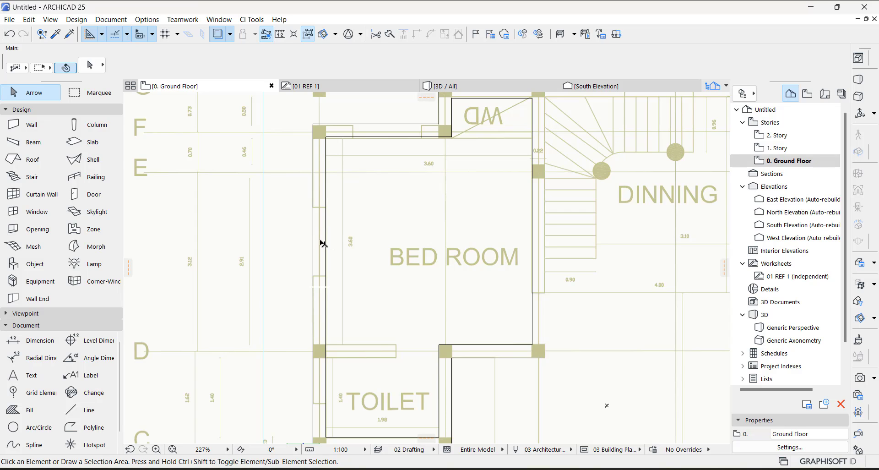
left_click(321, 186)
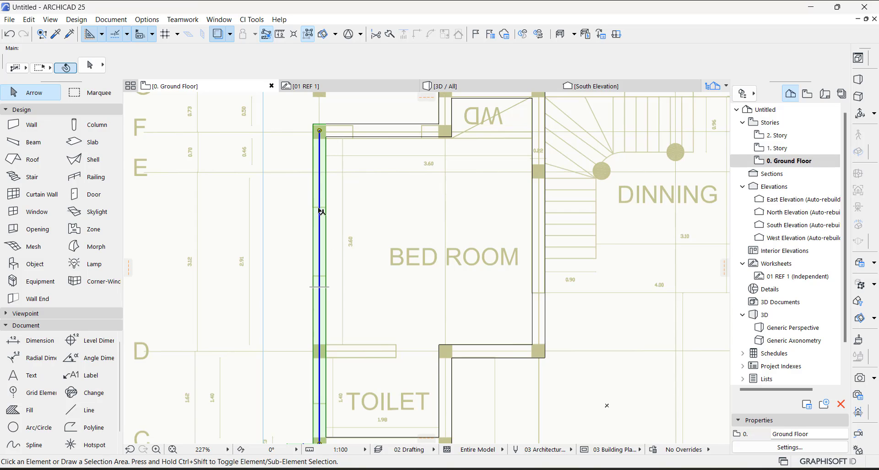
left_click(369, 128)
left_click(541, 239)
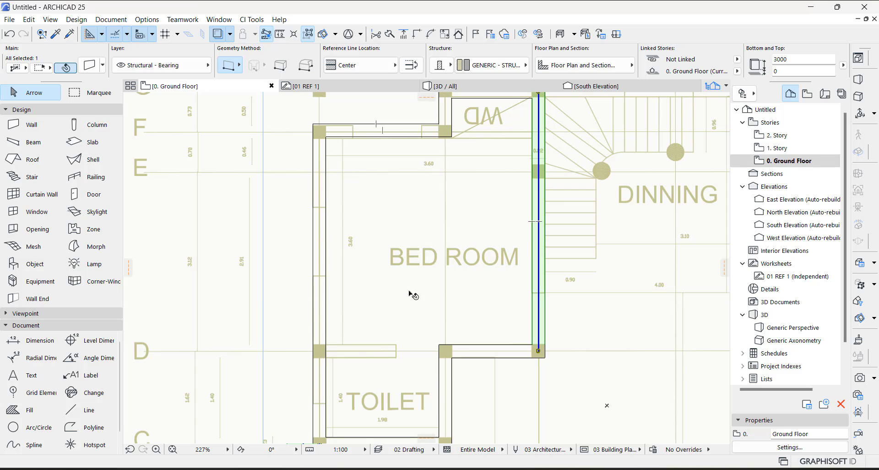
left_click(347, 235)
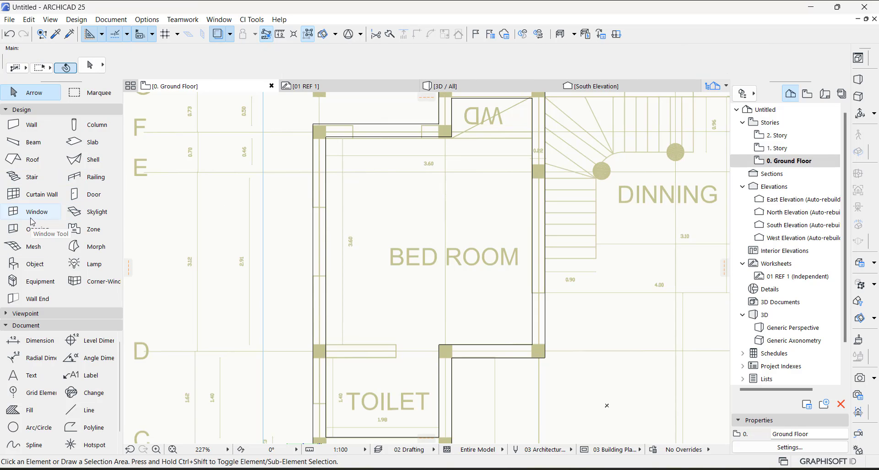
Step: Place a Window 25 in the bedroom wall on grid line 1 and stretch both its ends to the traced opening
left_click(315, 238)
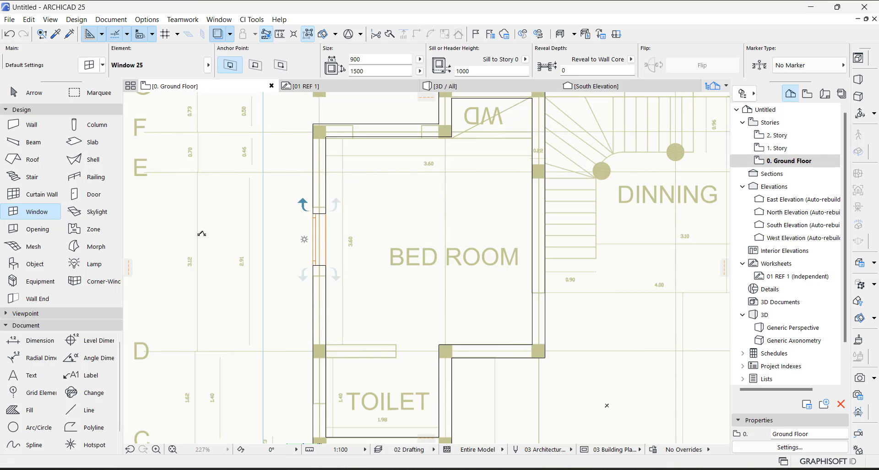
left_click(329, 218)
left_click(326, 265)
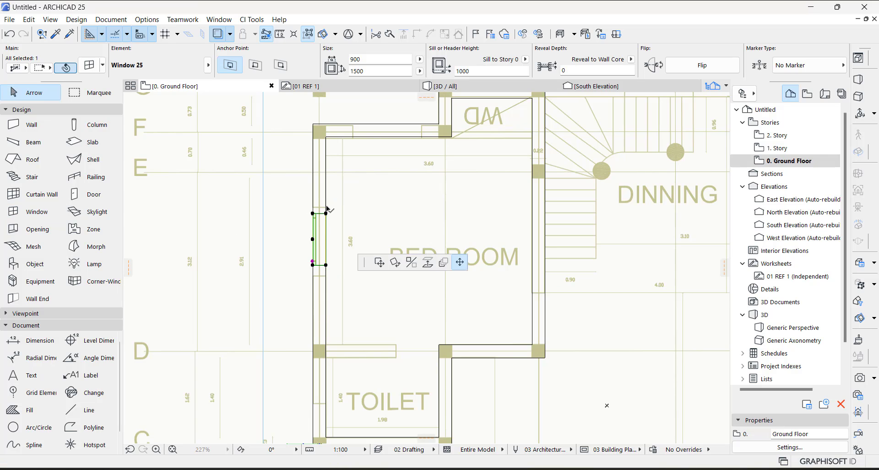
left_click(326, 275)
left_click(393, 239)
Step: Drag the traced 01 REF 1 reference sideways, away from the modelled bedroom and toilet walls
scroll(329, 221, "down", 3)
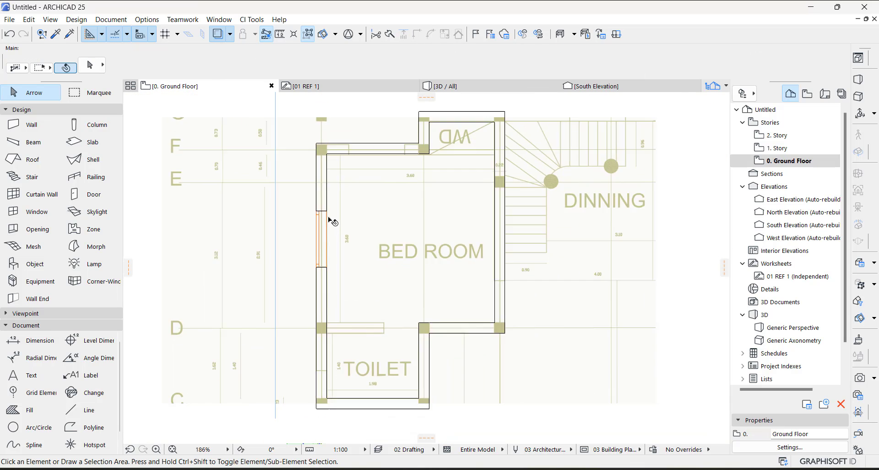
left_click(231, 34)
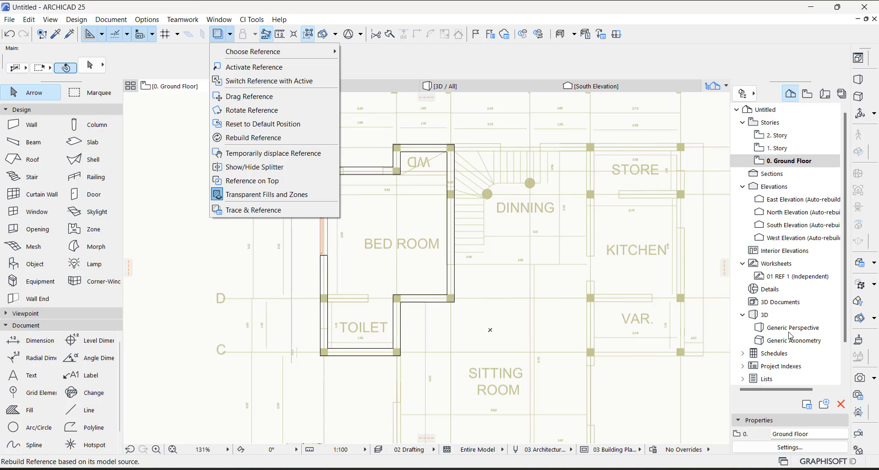
left_click(253, 97)
scroll(440, 229, "down", 3)
left_click(414, 225)
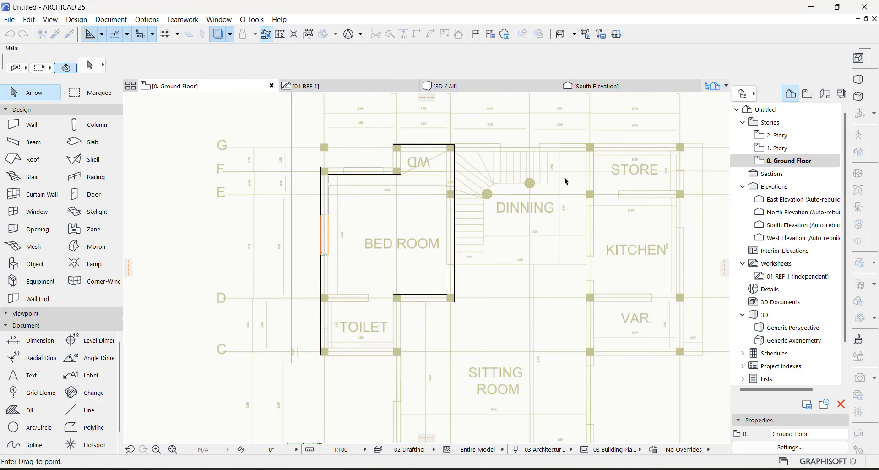
left_click(601, 213)
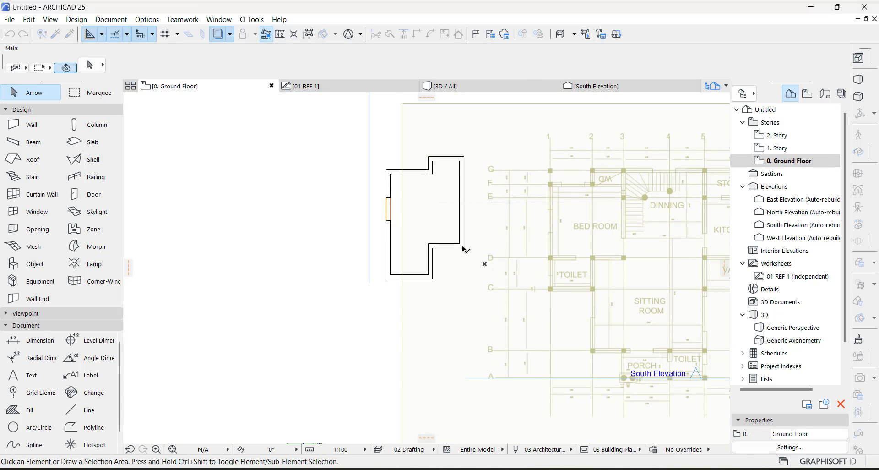
Step: Reset the displaced trace reference to its default position
scroll(366, 164, "up", 5)
left_click(420, 275)
left_click(229, 34)
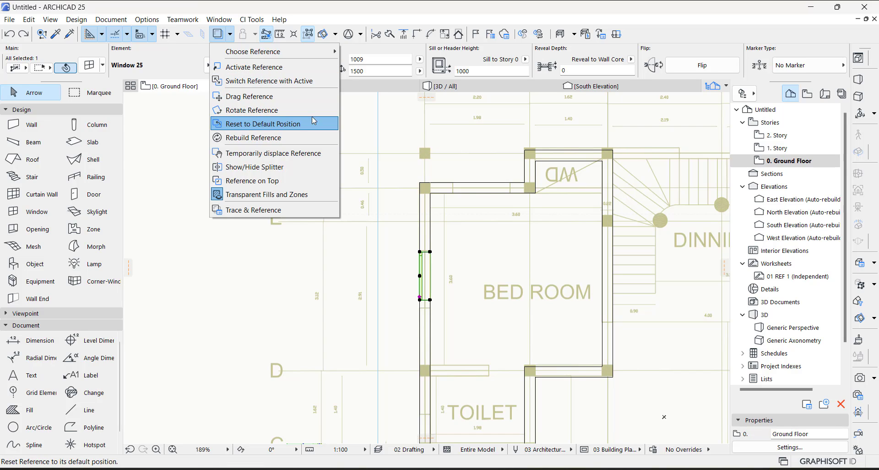
left_click(272, 124)
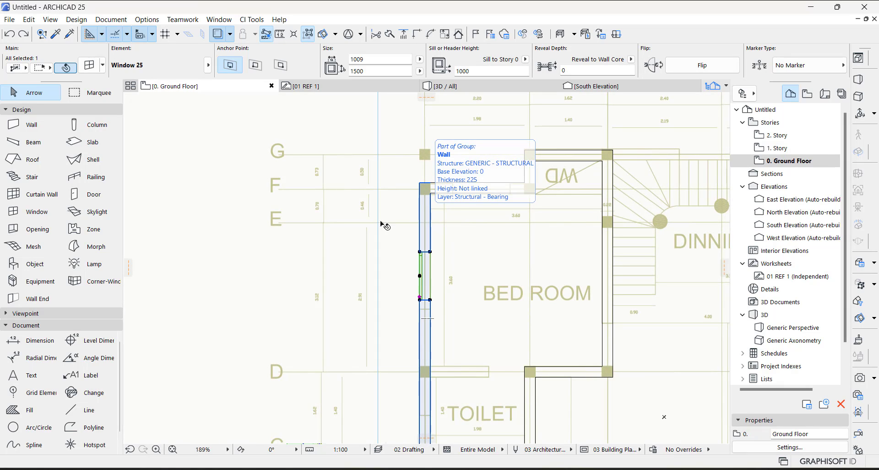
Step: Show the Trace & Reference palette and try to drag the reference away from the dining area
scroll(344, 225, "down", 3)
left_click(230, 33)
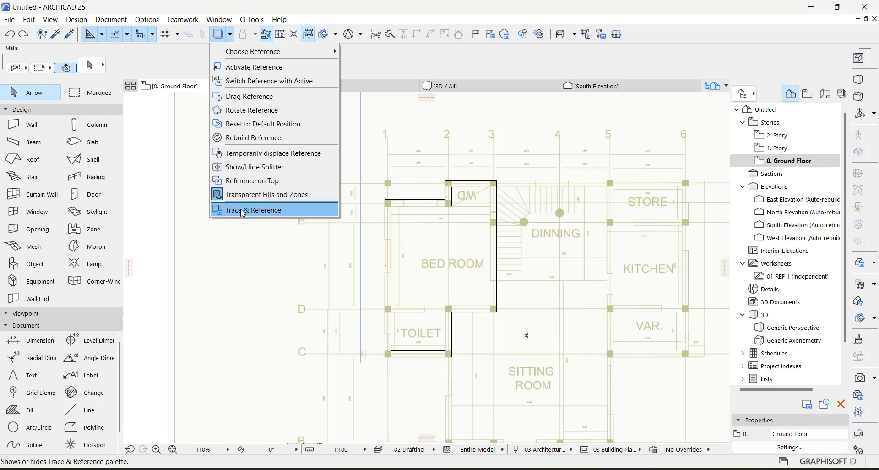
left_click(254, 210)
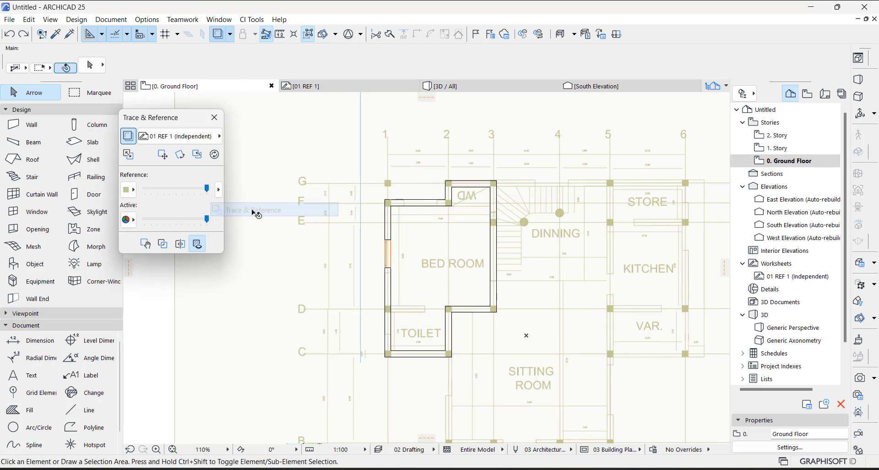
left_click(163, 155)
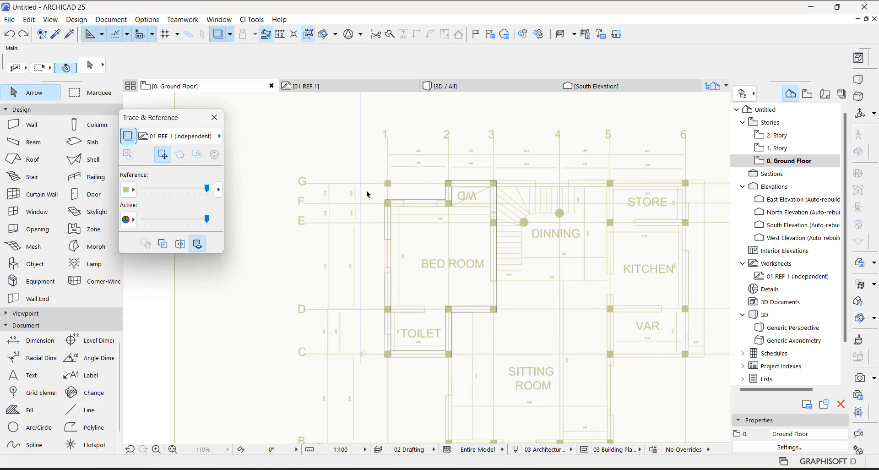
left_click(523, 212)
left_click(510, 212)
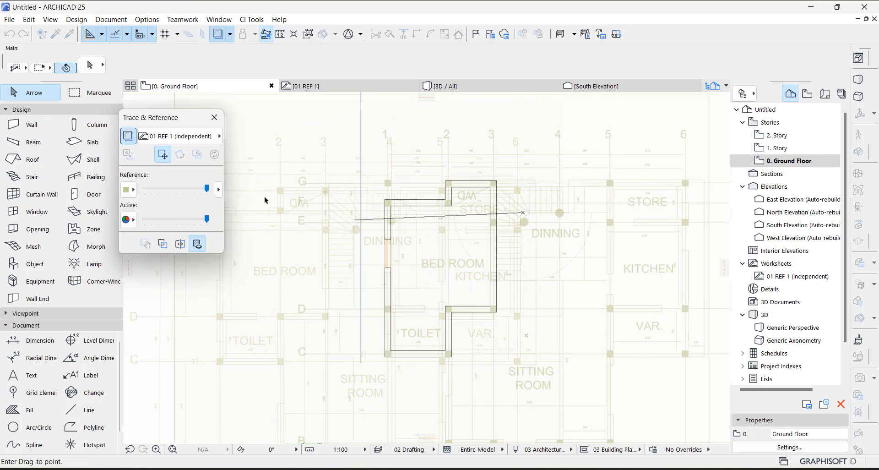
Step: Try to rotate the trace reference by about 90° around a point in the bedroom
left_click(180, 154)
left_click(450, 263)
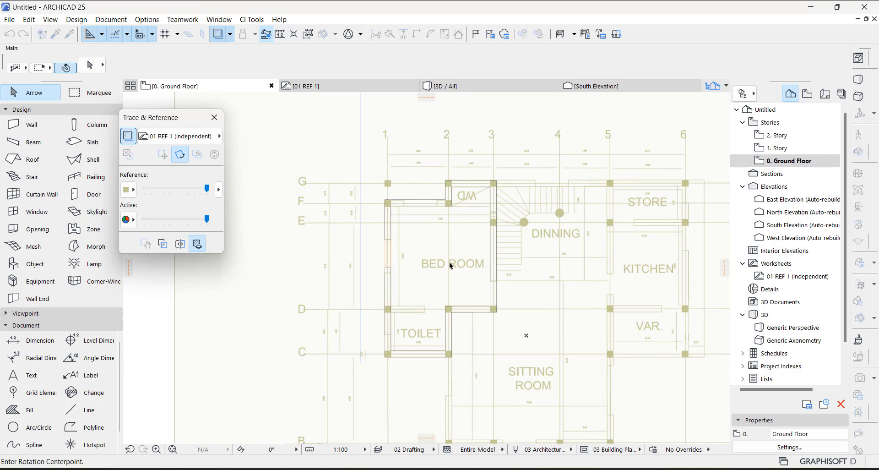
left_click(526, 260)
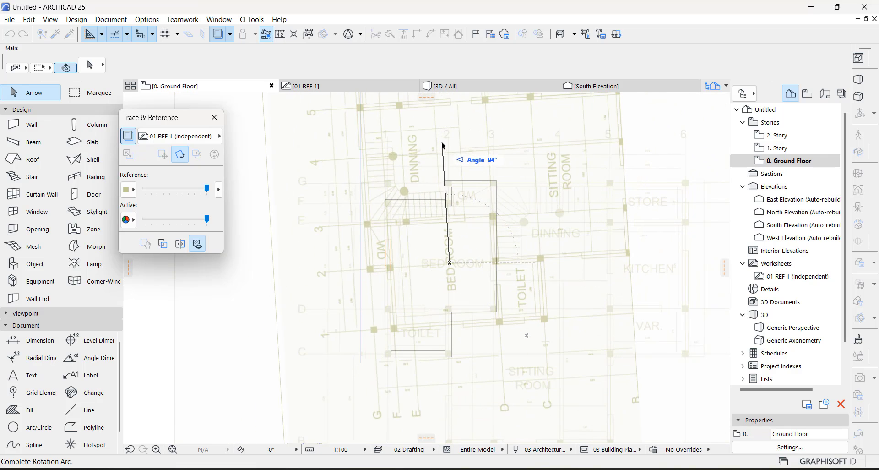
left_click(452, 145)
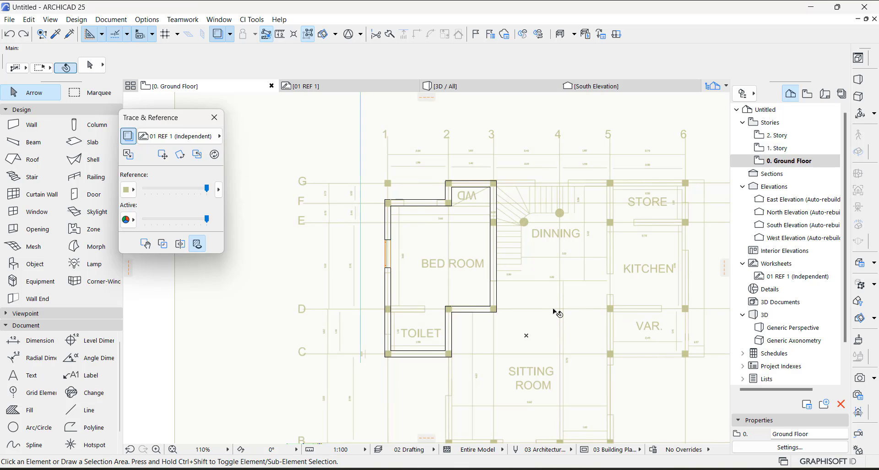
Step: Switch the reference with the active Ground Floor view, and switch them back
mouse_move(555, 312)
left_click(128, 154)
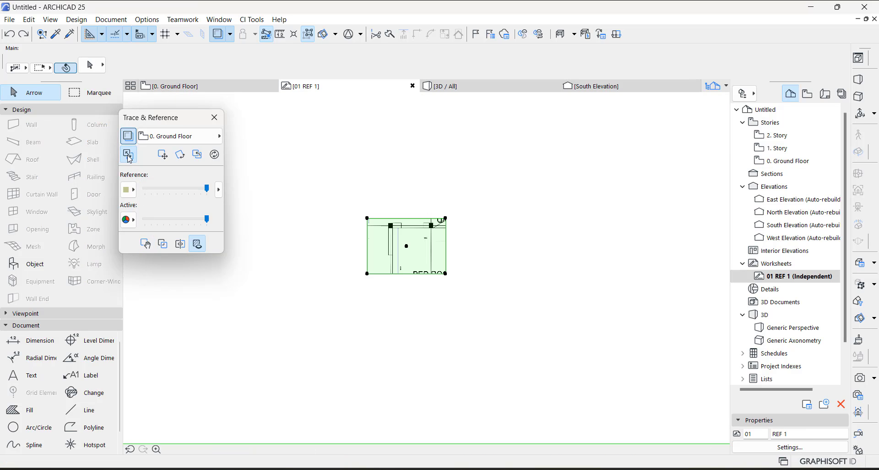
left_click(129, 155)
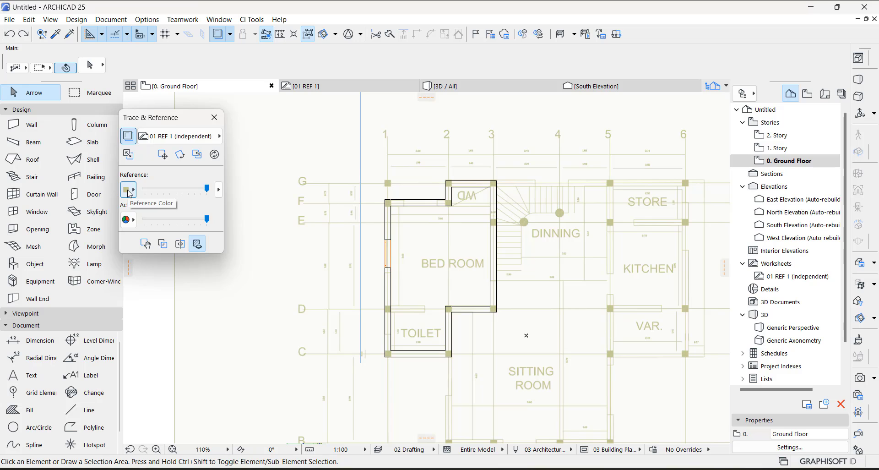
Step: Fade the reference and active view intensities in turn, restoring each to full strength
mouse_move(206, 188)
left_mouse_down()
mouse_move(154, 195)
mouse_move(206, 191)
left_mouse_up()
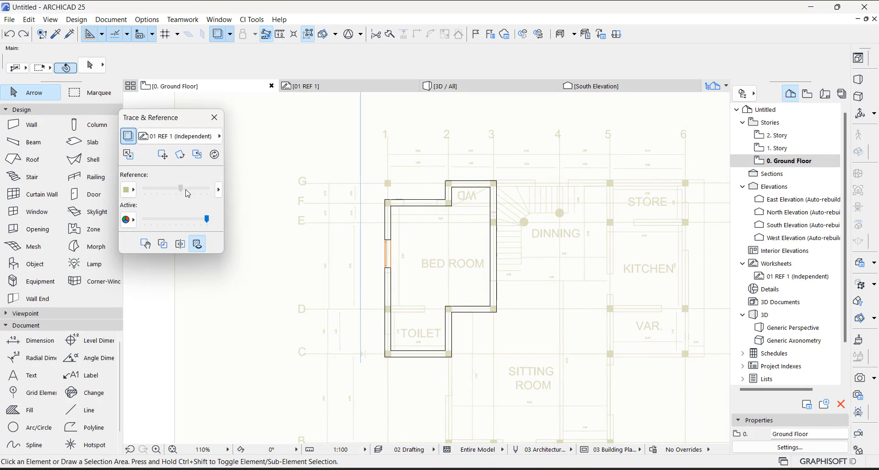
left_click_drag(206, 220, 179, 223)
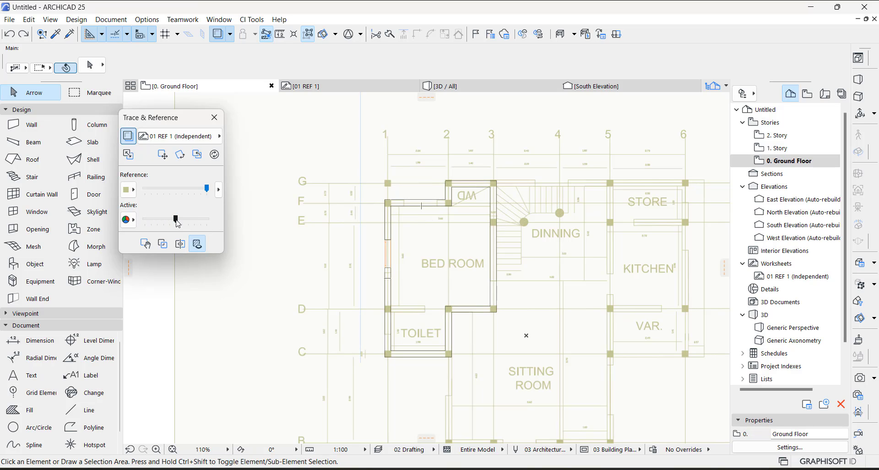
left_click_drag(179, 223, 272, 224)
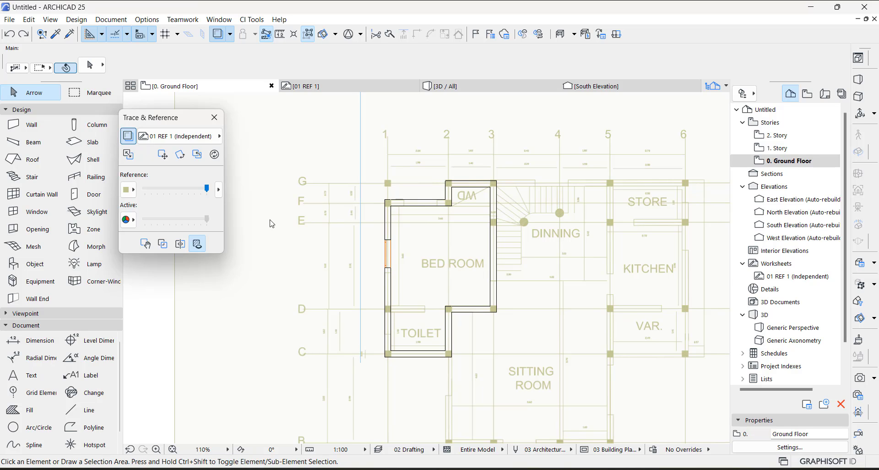
Step: Look over the reference color options without changing them, and close the Trace & Reference palette
left_click(129, 189)
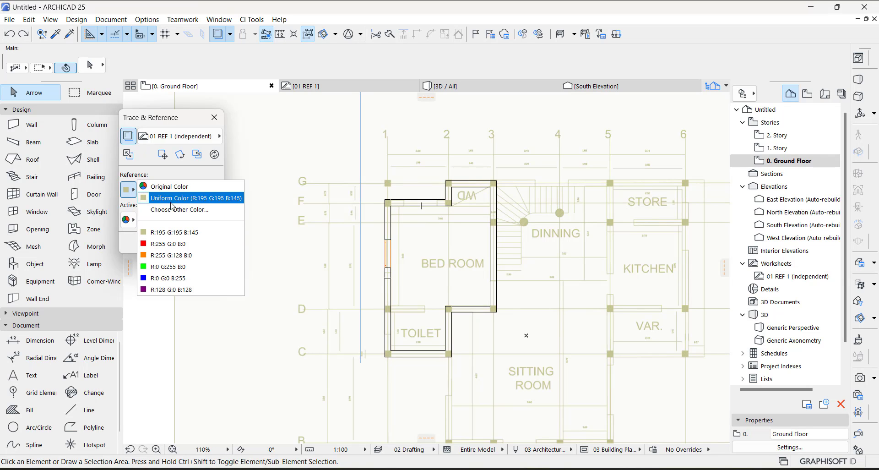
left_click(285, 205)
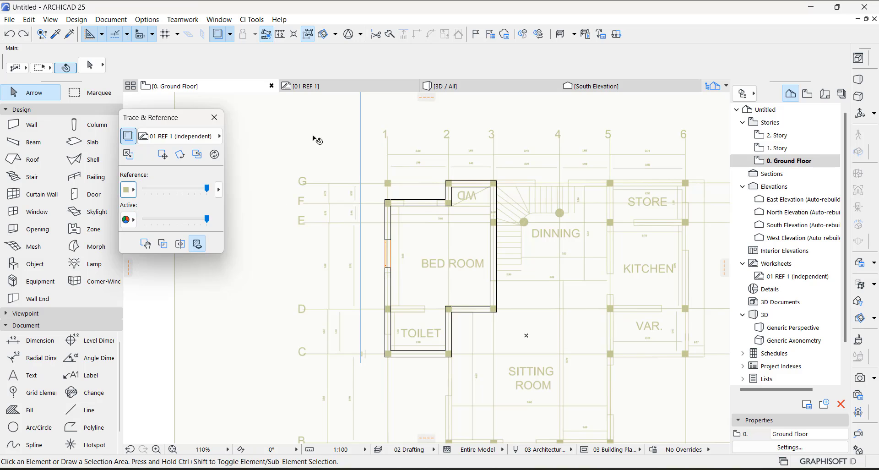
left_click(224, 116)
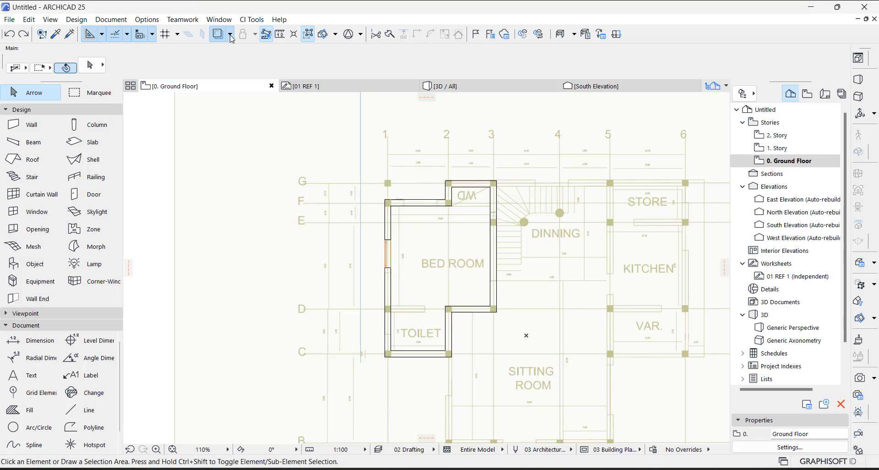
Step: Look over the available trace reference choices, including the stories above and below, keeping 01 REF 1
left_click(230, 34)
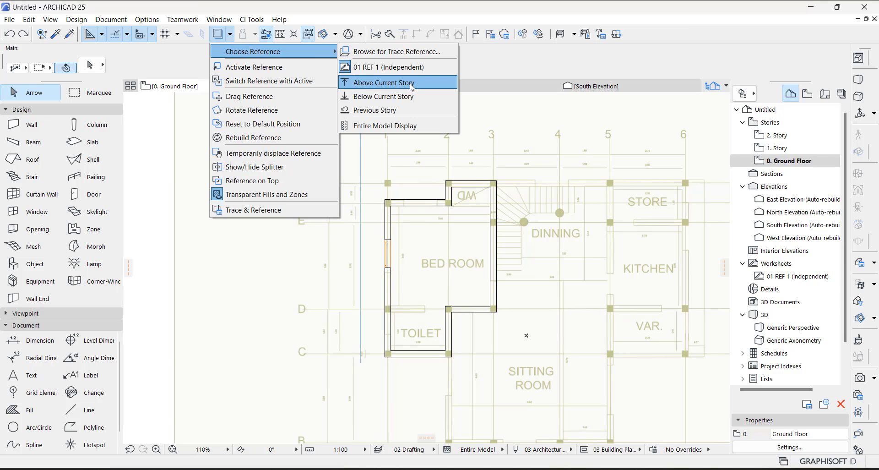
left_click(393, 98)
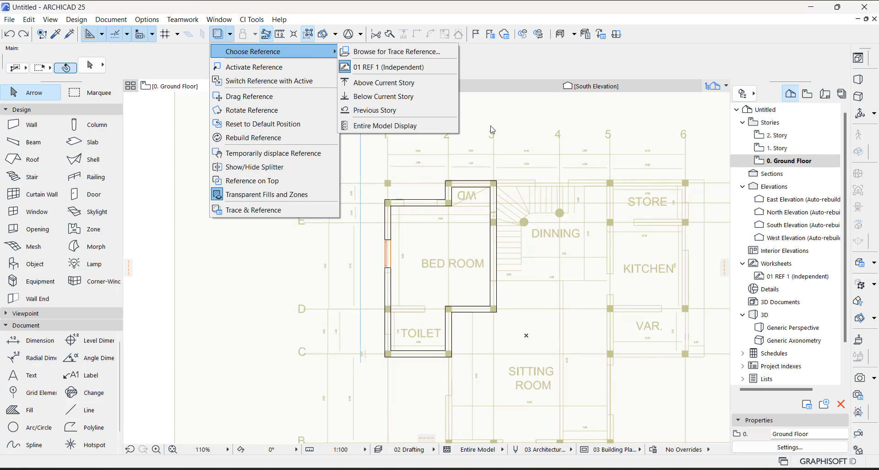
scroll(269, 250, "down", 4)
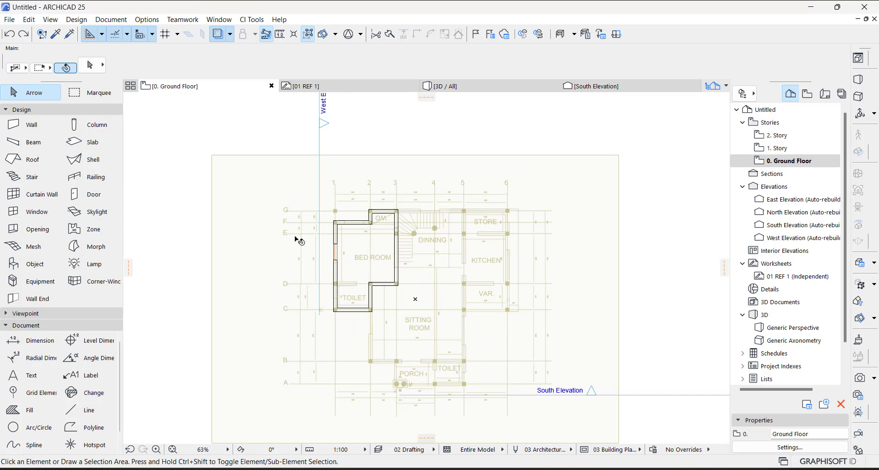